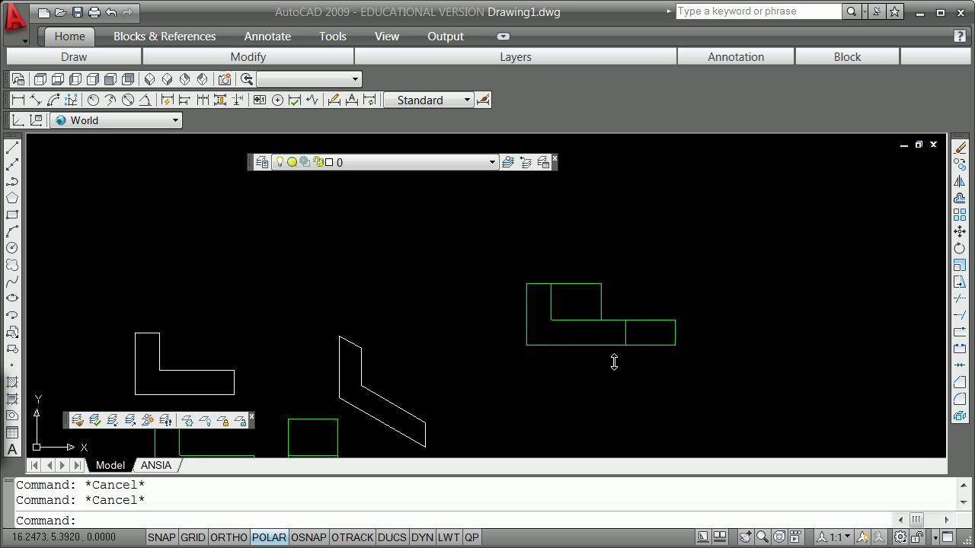
# - Rotate the small rectangle at the end of the green L profile's long leg 90° in 3D about their shared edge with ROTATE3D
pyautogui.scroll(-2, 620, 358)
pyautogui.scroll(6, 623, 339)
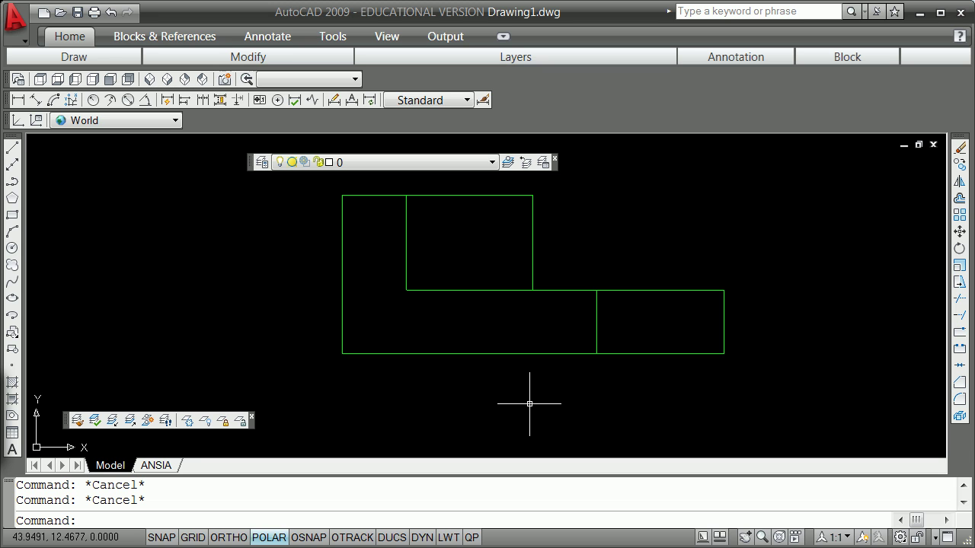
pyautogui.write('rotate3d')
pyautogui.press('Return')
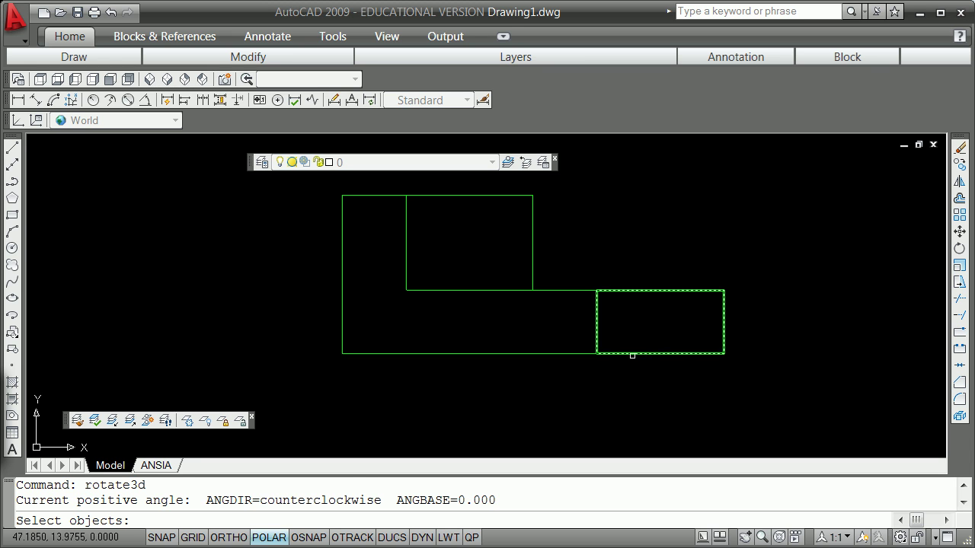
pyautogui.click(629, 352)
pyautogui.press('Return')
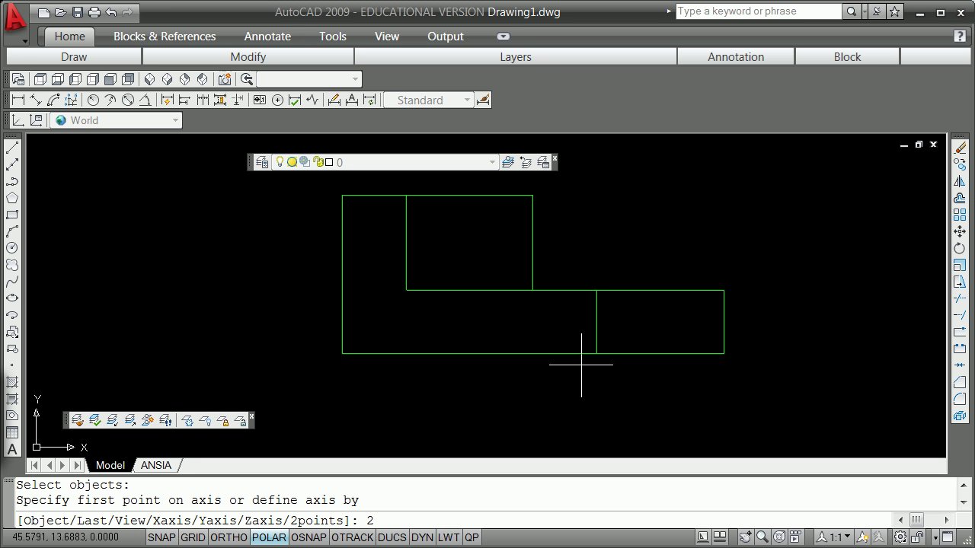
pyautogui.press('Return')
pyautogui.write('end')
pyautogui.press('Return')
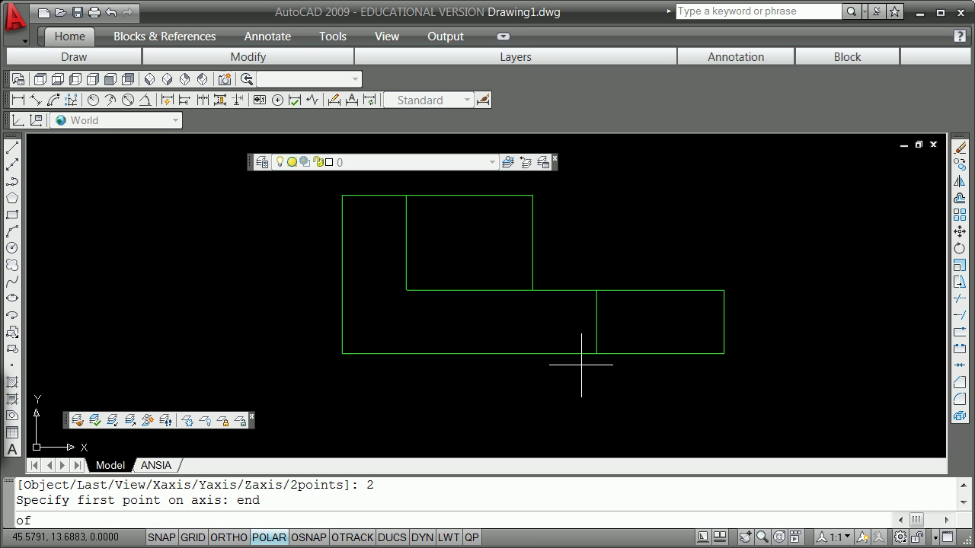
pyautogui.click(597, 352)
pyautogui.keyDown('shift'); pyautogui.rightClick(618, 346); pyautogui.keyUp('shift')
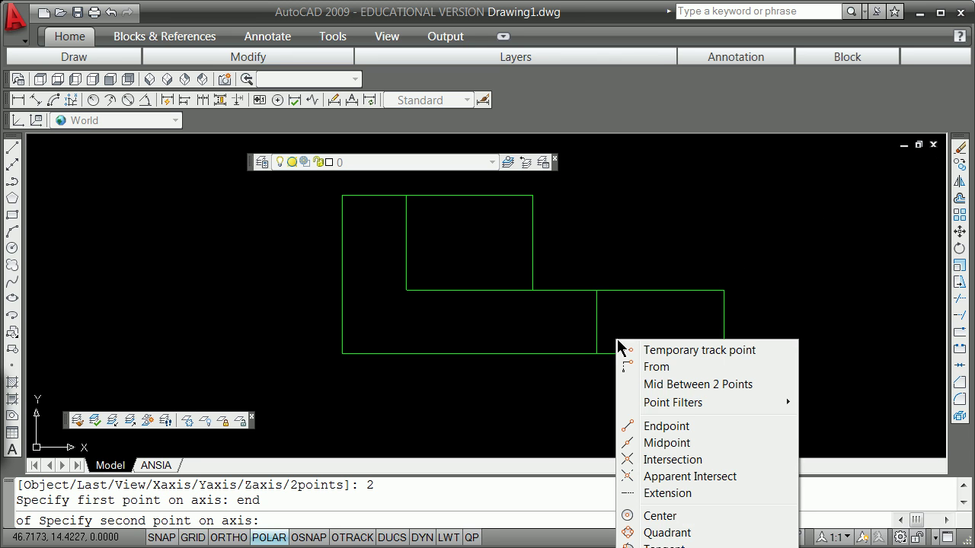
pyautogui.click(659, 425)
pyautogui.click(599, 292)
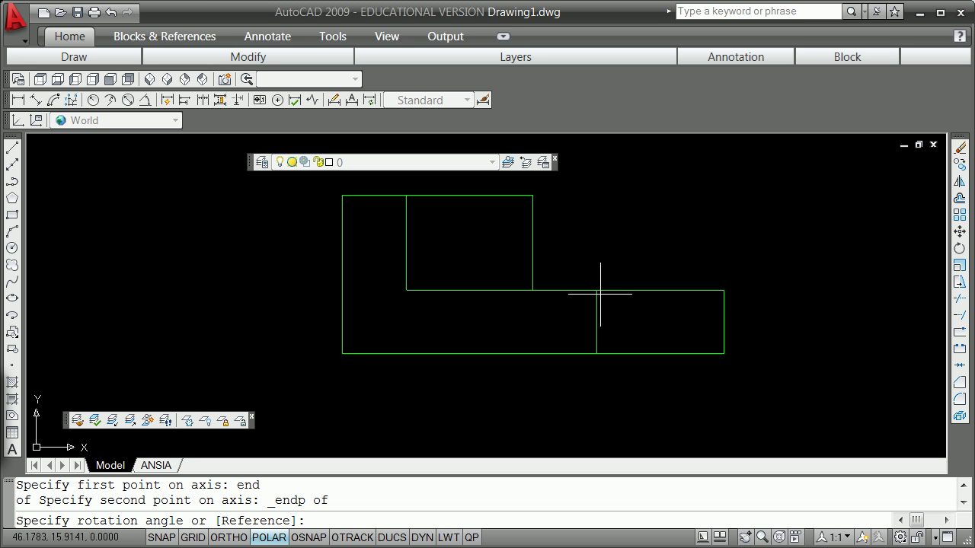
pyautogui.write('90')
pyautogui.press('Return')
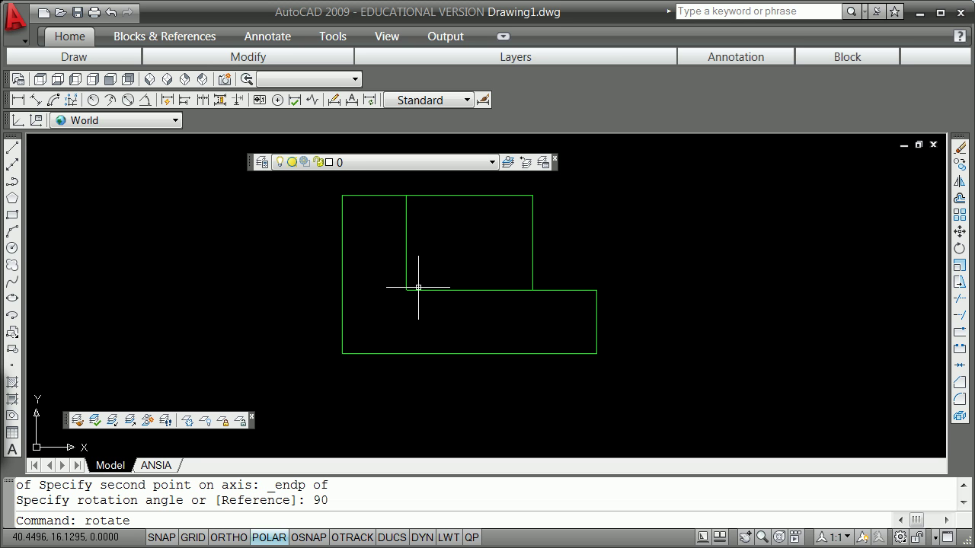
# - Rotate the remaining green rectangle -90° in 3D about the short leg's inner edge, using that edge's two endpoints as the axis
pyautogui.write('d')
pyautogui.press('Return')
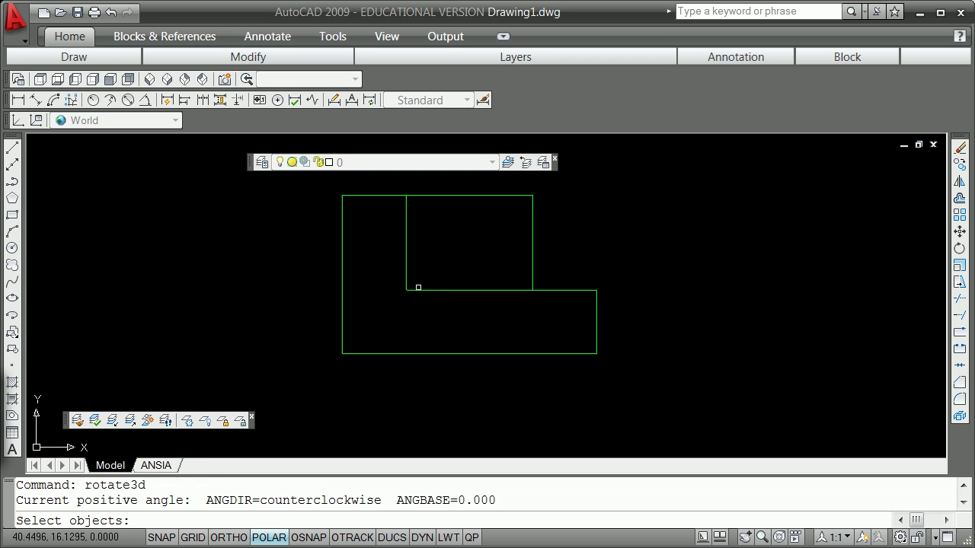
pyautogui.click(479, 195)
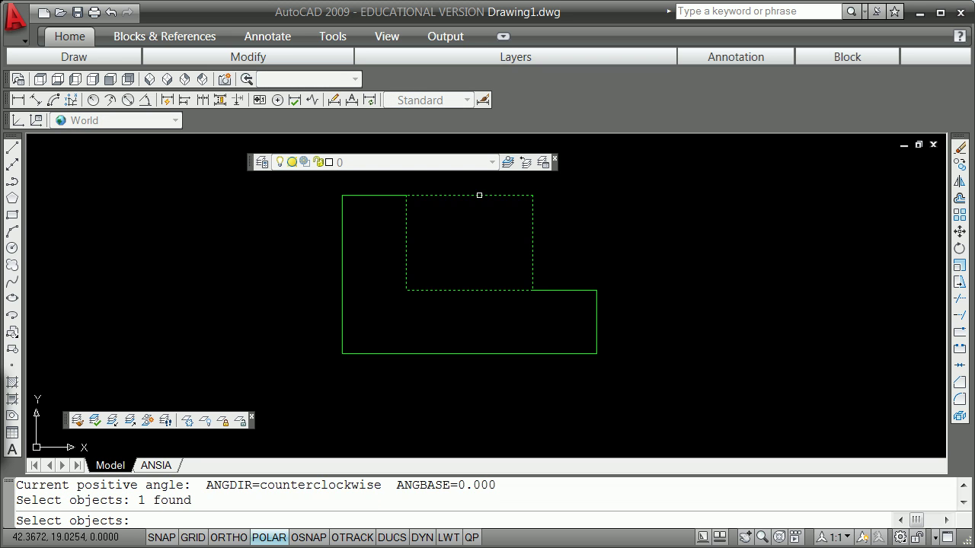
pyautogui.press('Return')
pyautogui.write('2')
pyautogui.press('Return')
pyautogui.write('end')
pyautogui.press('Return')
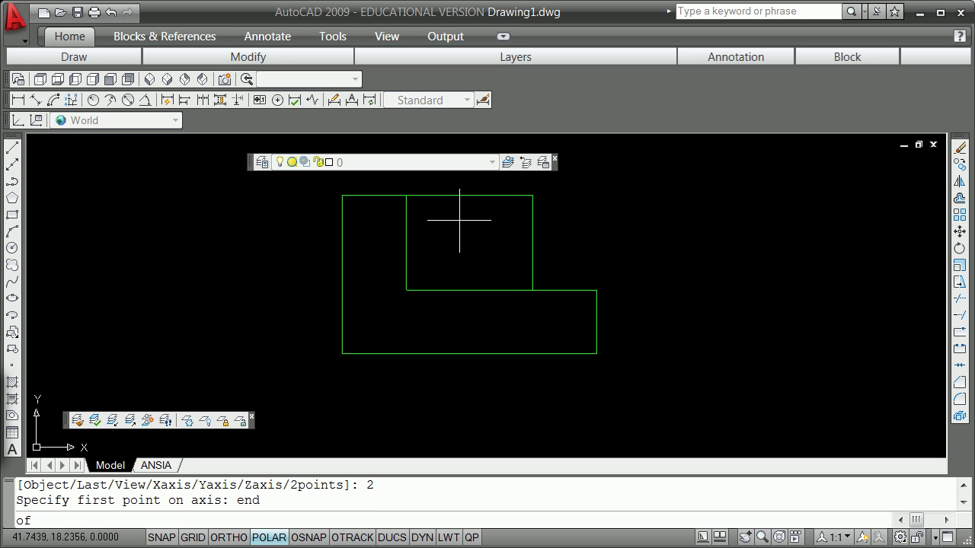
pyautogui.click(406, 195)
pyautogui.keyDown('shift'); pyautogui.rightClick(447, 276); pyautogui.keyUp('shift')
pyautogui.click(494, 363)
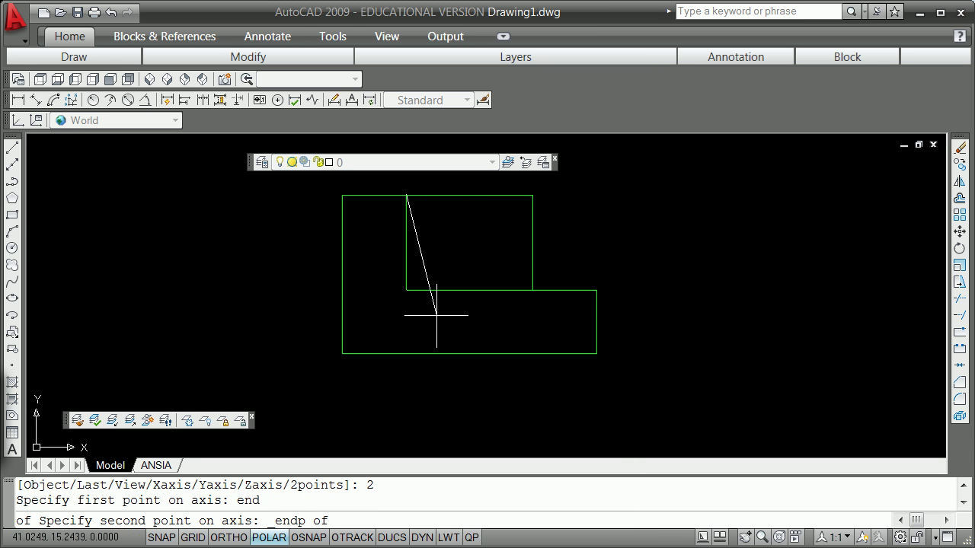
pyautogui.click(406, 289)
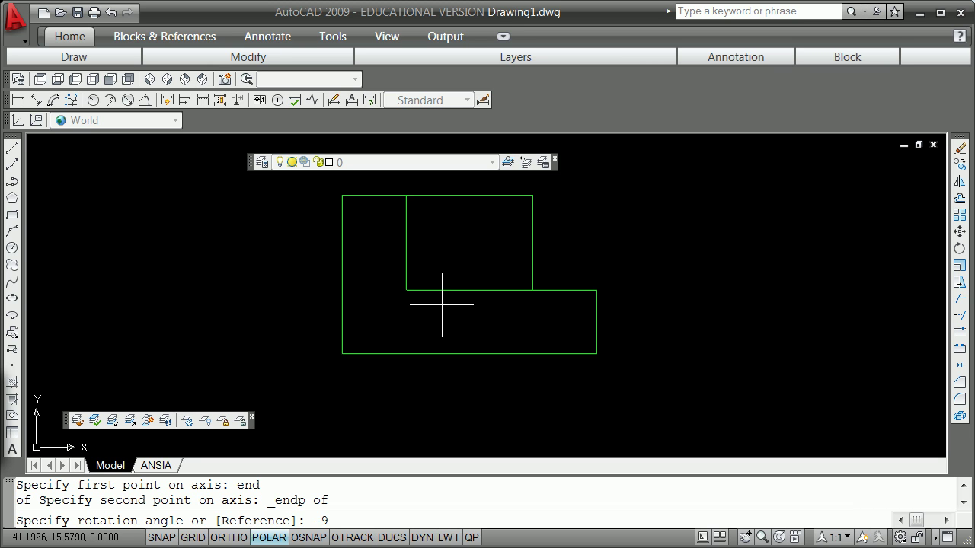
pyautogui.write('-90')
pyautogui.press('Return')
# - Set the 3D viewpoint to 1,1,1 and frame the folded green model
pyautogui.write('vpoint')
pyautogui.press('Return')
pyautogui.write('1,1,1')
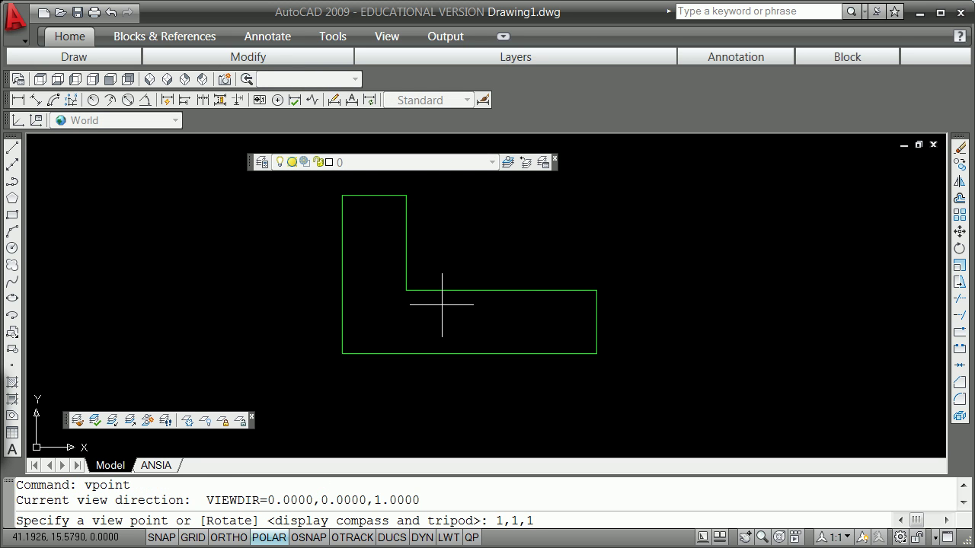
pyautogui.press('Return')
pyautogui.scroll(5, 397, 409)
pyautogui.scroll(-5, 397, 409)
pyautogui.scroll(4, 412, 327)
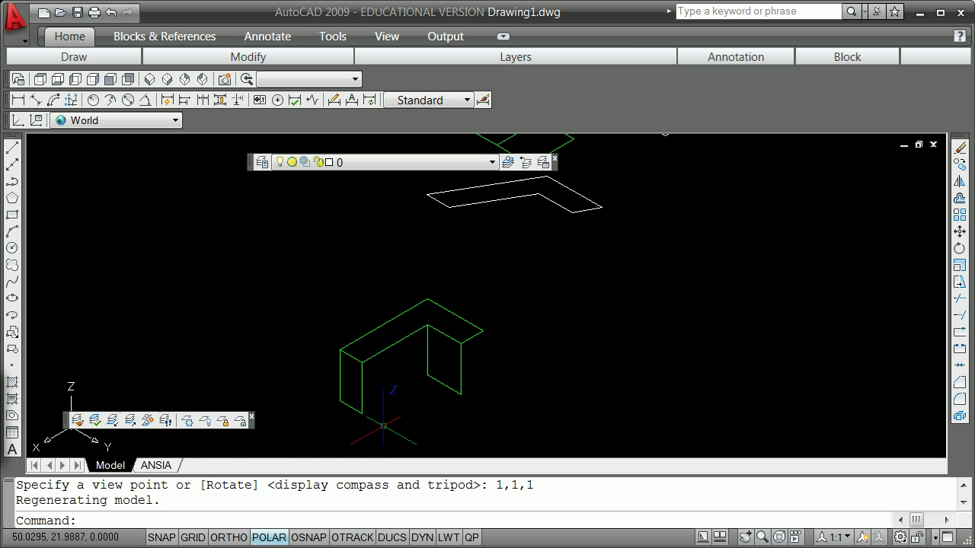
# - Draw a line joining the lower inner corners of the two upright rectangles, snapping to their endpoints
pyautogui.click(13, 147)
pyautogui.keyDown('shift'); pyautogui.rightClick(211, 268); pyautogui.keyUp('shift')
pyautogui.click(251, 353)
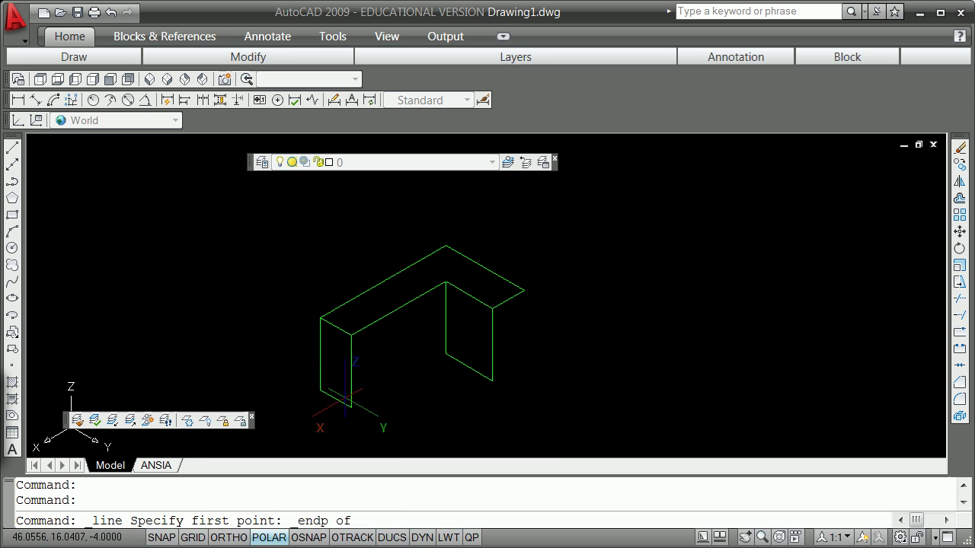
pyautogui.click(351, 406)
pyautogui.keyDown('shift'); pyautogui.rightClick(388, 387); pyautogui.keyUp('shift')
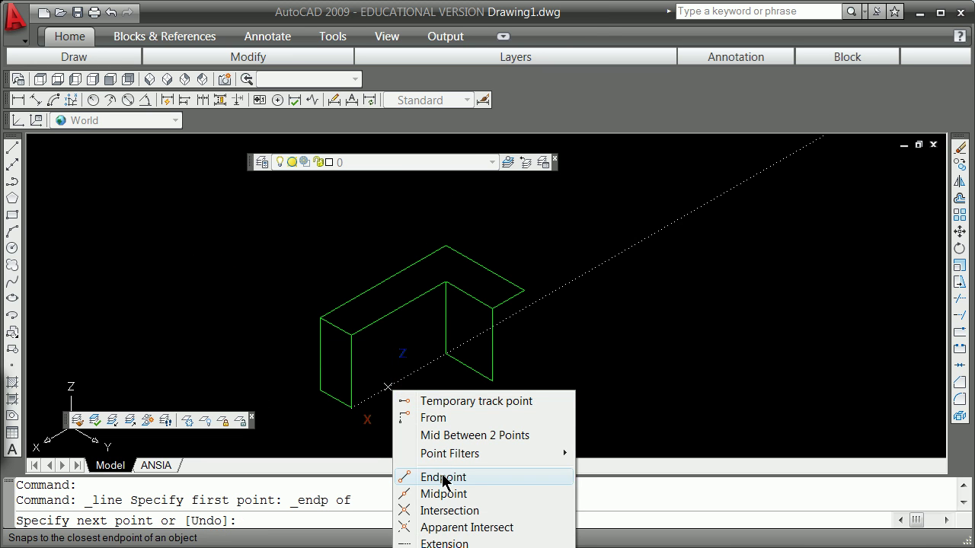
pyautogui.click(435, 475)
pyautogui.click(445, 354)
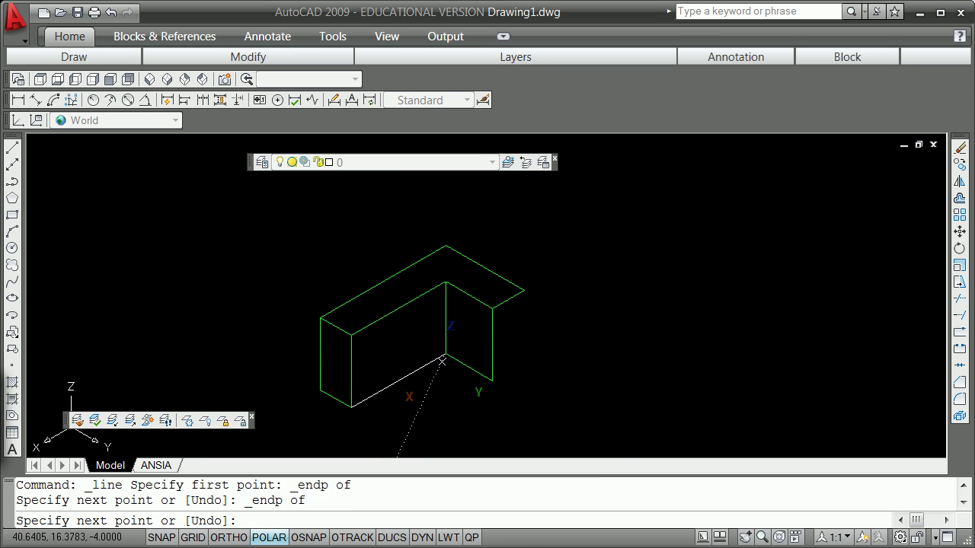
pyautogui.press('Return')
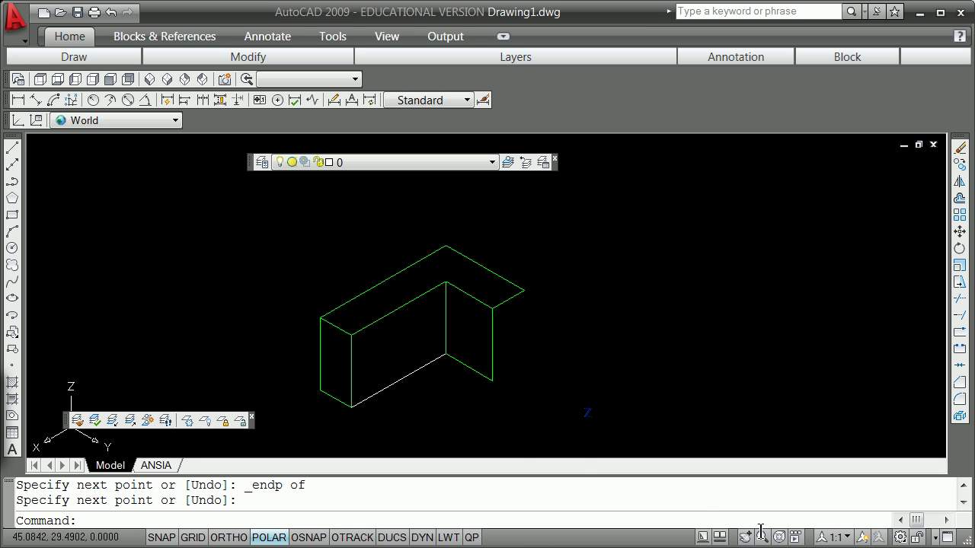
# - Orbit the model with the SteeringWheel to view the L-shaped block from its outer side
pyautogui.scroll(-5, 633, 366)
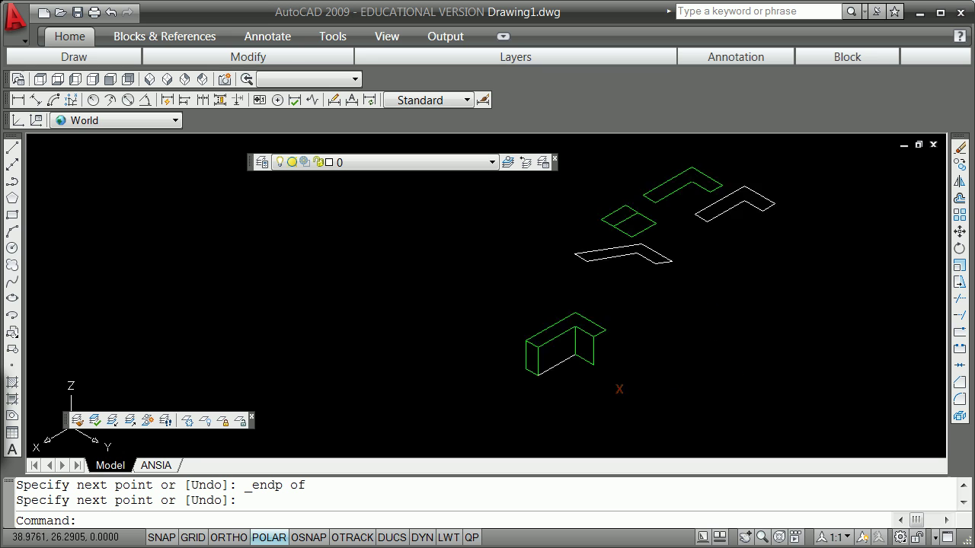
pyautogui.click(779, 537)
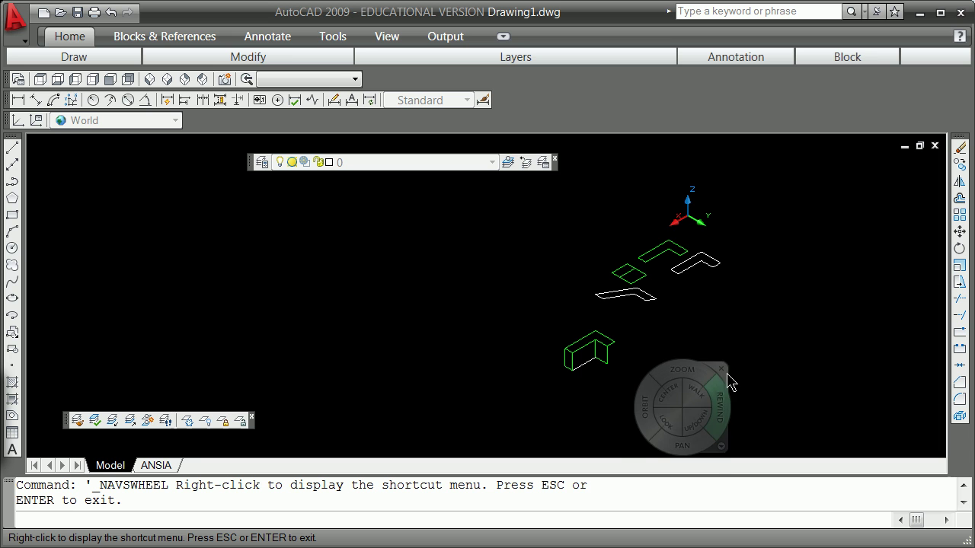
pyautogui.moveTo(648, 415); pyautogui.dragTo(638, 344)
pyautogui.moveTo(662, 300)
pyautogui.mouseDown()
pyautogui.moveTo(665, 182)
pyautogui.moveTo(653, 209)
pyautogui.moveTo(627, 168)
pyautogui.moveTo(648, 218)
pyautogui.moveTo(640, 190)
pyautogui.moveTo(620, 174)
pyautogui.moveTo(635, 155)
pyautogui.moveTo(678, 167)
pyautogui.moveTo(672, 203)
pyautogui.moveTo(679, 159)
pyautogui.moveTo(661, 148)
pyautogui.moveTo(612, 159)
pyautogui.moveTo(580, 136)
pyautogui.moveTo(622, 248)
pyautogui.moveTo(620, 228)
pyautogui.moveTo(620, 238)
pyautogui.mouseUp()
pyautogui.press('Escape')
pyautogui.scroll(-3, 527, 291)
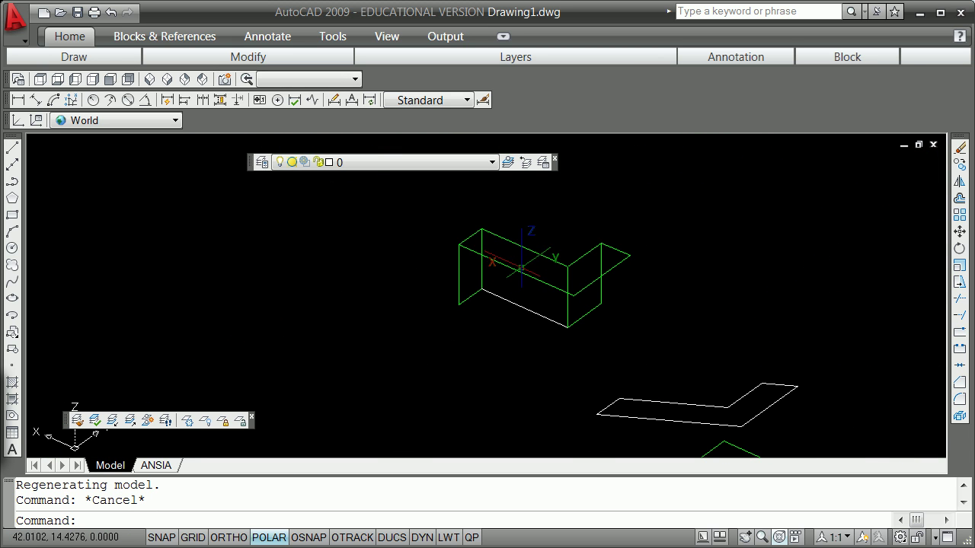
# - Copy the green L profile straight down by grip move, from the long leg's outer end corner to the upright rectangle's lower corner
pyautogui.click(524, 278)
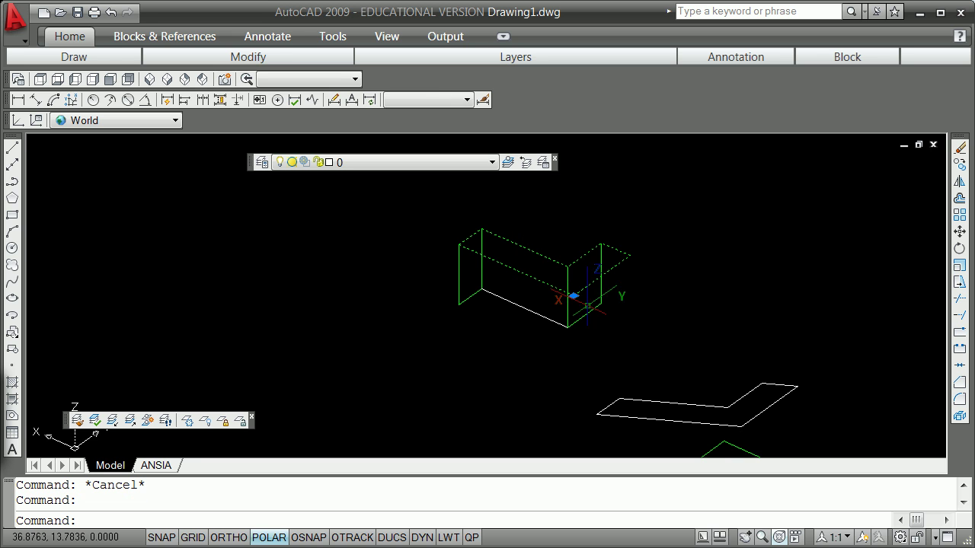
pyautogui.click(573, 296)
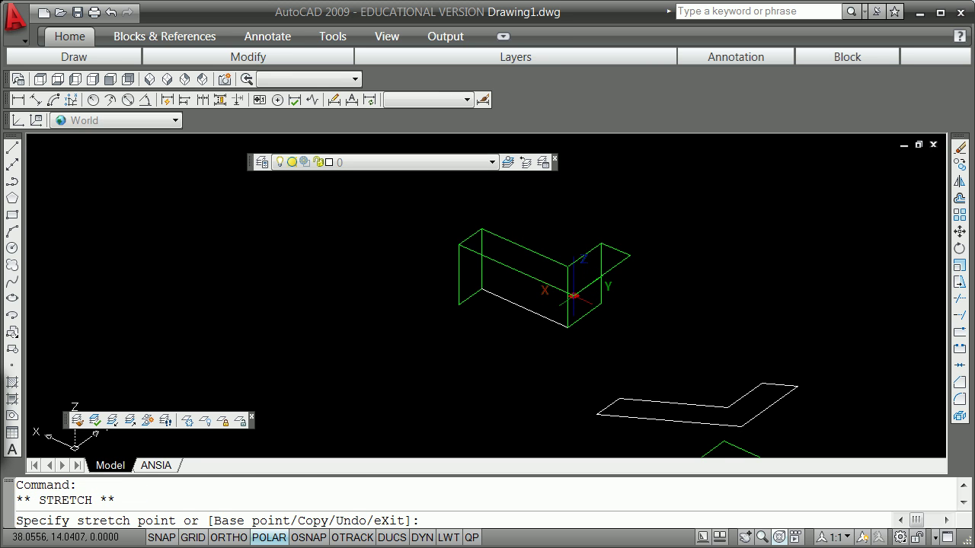
pyautogui.press('space')
pyautogui.press('space')
pyautogui.press('space')
pyautogui.press('space')
pyautogui.press('space')
pyautogui.press('space')
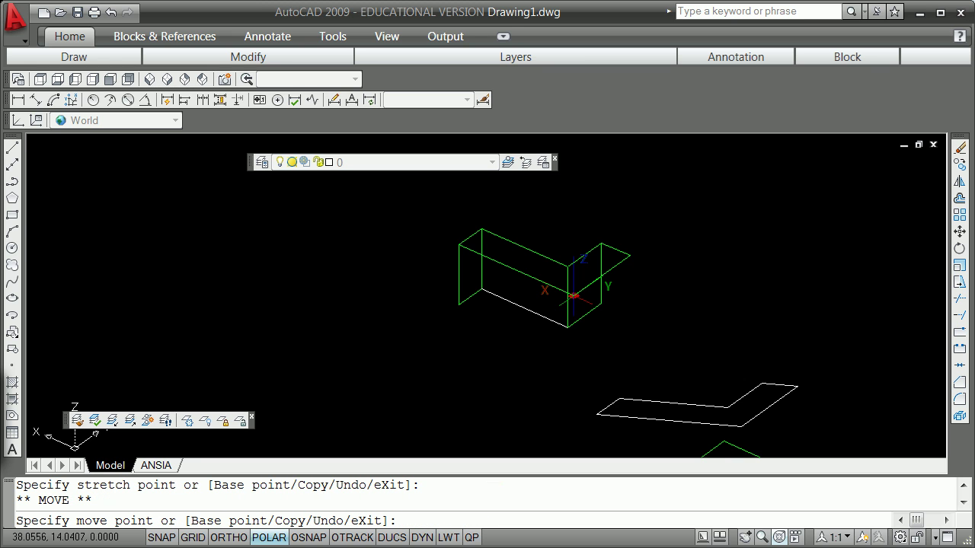
pyautogui.write('c')
pyautogui.press('Return')
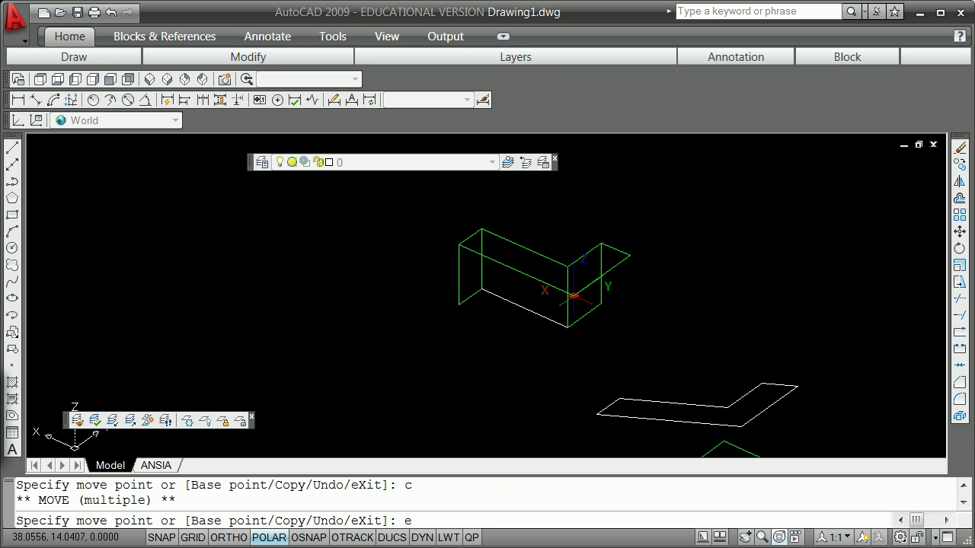
pyautogui.write('b')
pyautogui.press('Return')
pyautogui.write('end')
pyautogui.press('Return')
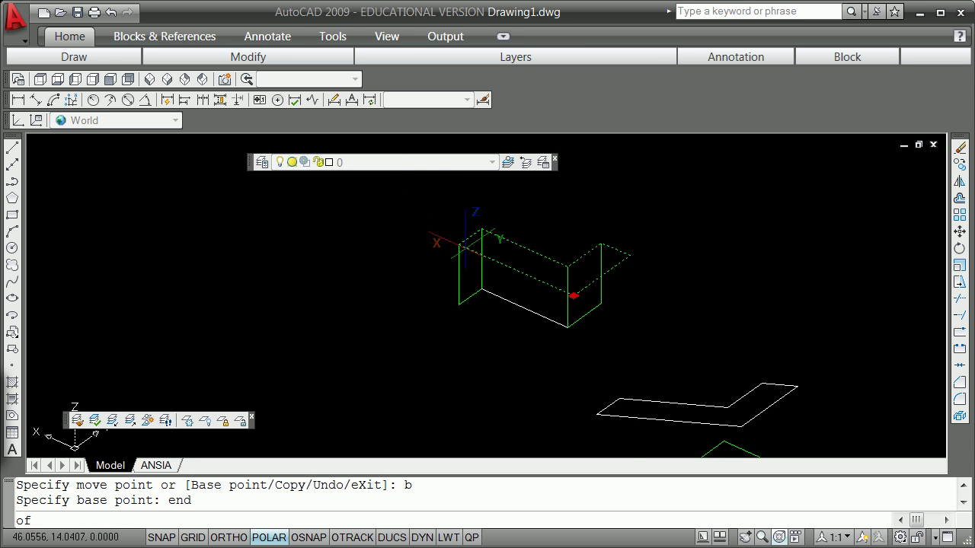
pyautogui.click(461, 244)
pyautogui.keyDown('shift'); pyautogui.rightClick(450, 297); pyautogui.keyUp('shift')
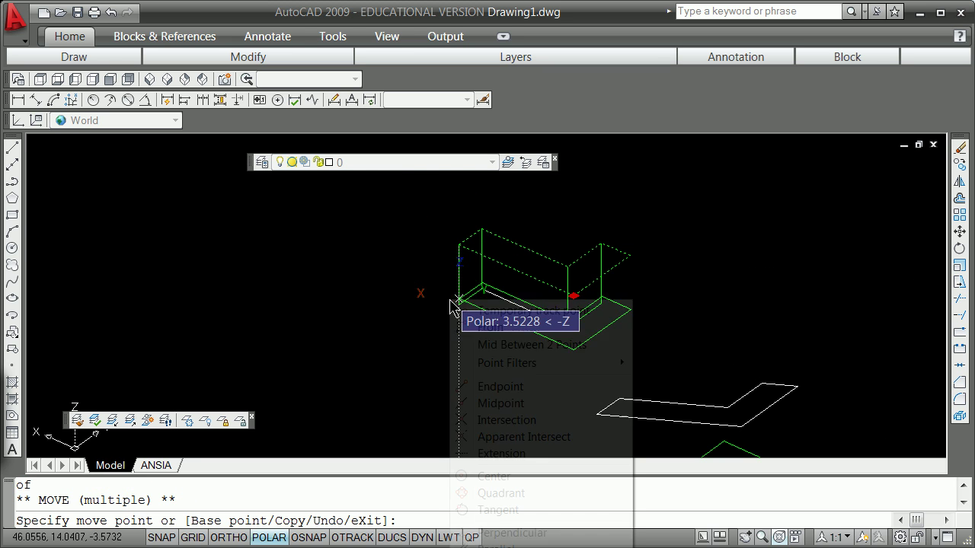
pyautogui.click(518, 387)
pyautogui.click(459, 304)
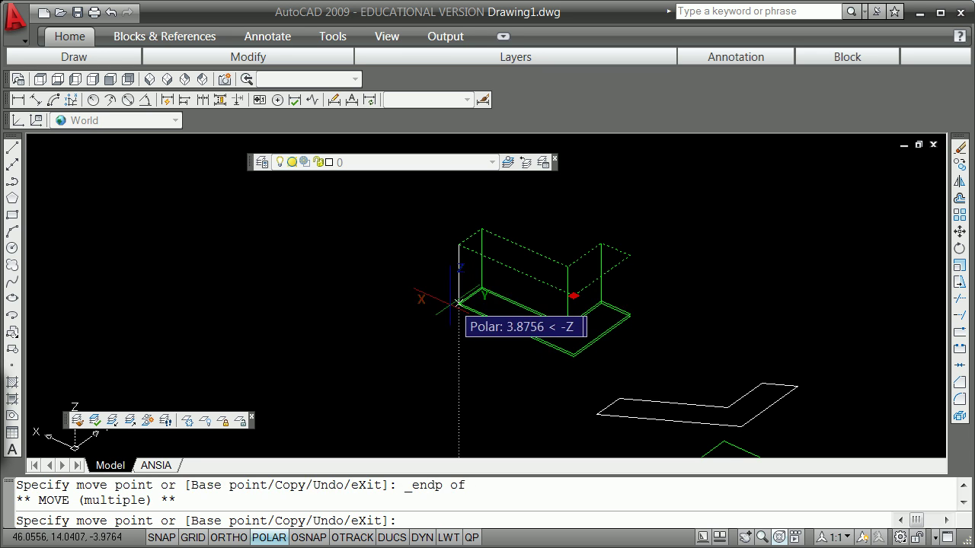
pyautogui.press('Return')
pyautogui.press('Escape')
pyautogui.press('Escape')
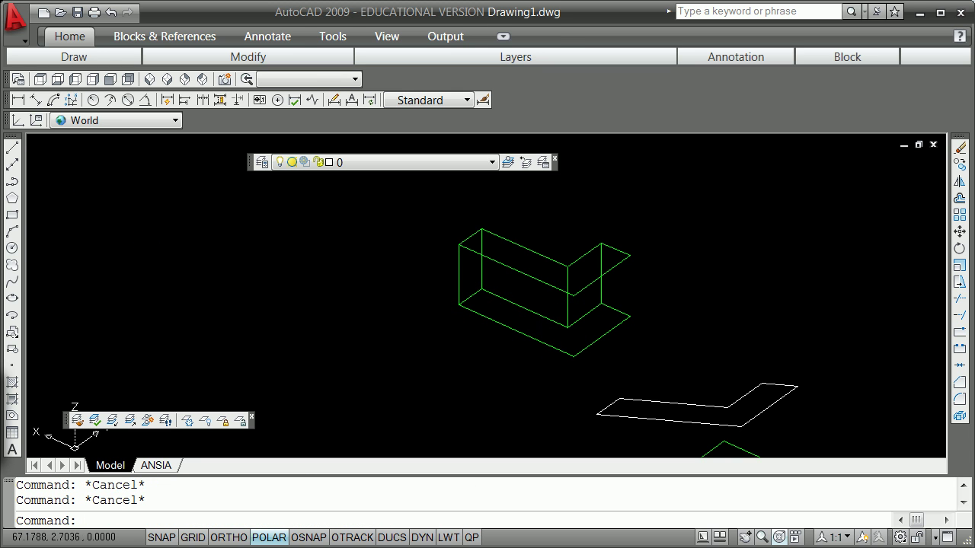
# - Draw a vertical line between the upper and lower L profiles at the short leg's outer end corner, snapping to endpoints
pyautogui.click(10, 150)
pyautogui.keyDown('shift'); pyautogui.rightClick(102, 227); pyautogui.keyUp('shift')
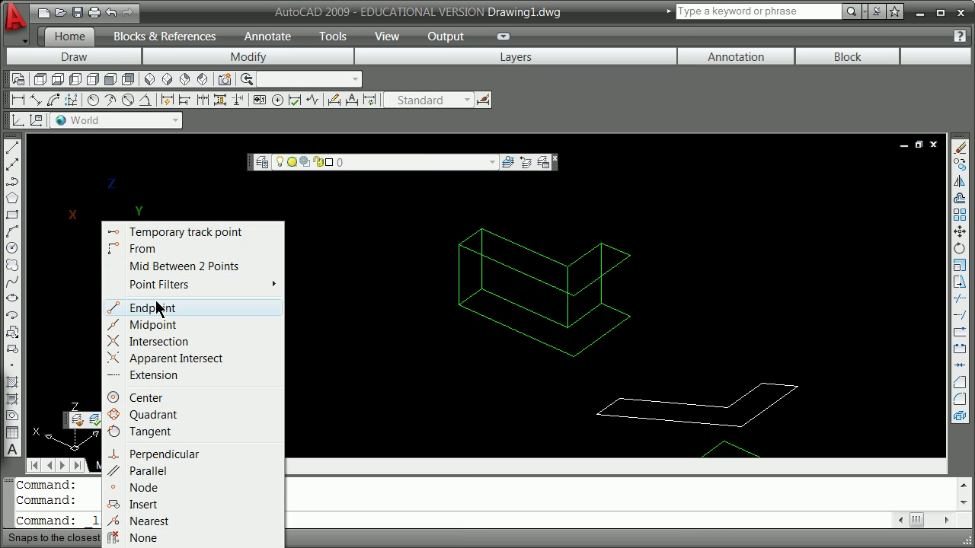
pyautogui.click(126, 308)
pyautogui.click(630, 255)
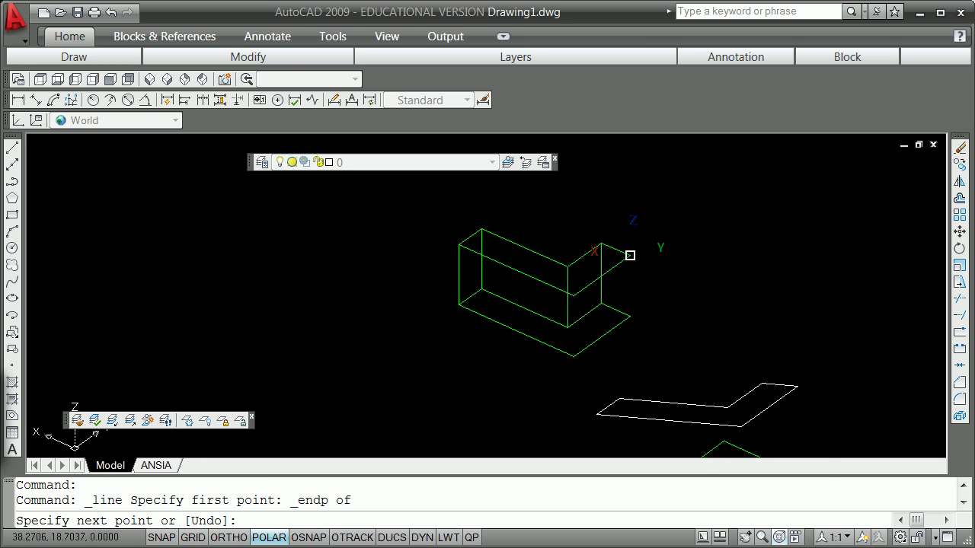
pyautogui.keyDown('shift'); pyautogui.rightClick(646, 295); pyautogui.keyUp('shift')
pyautogui.click(670, 383)
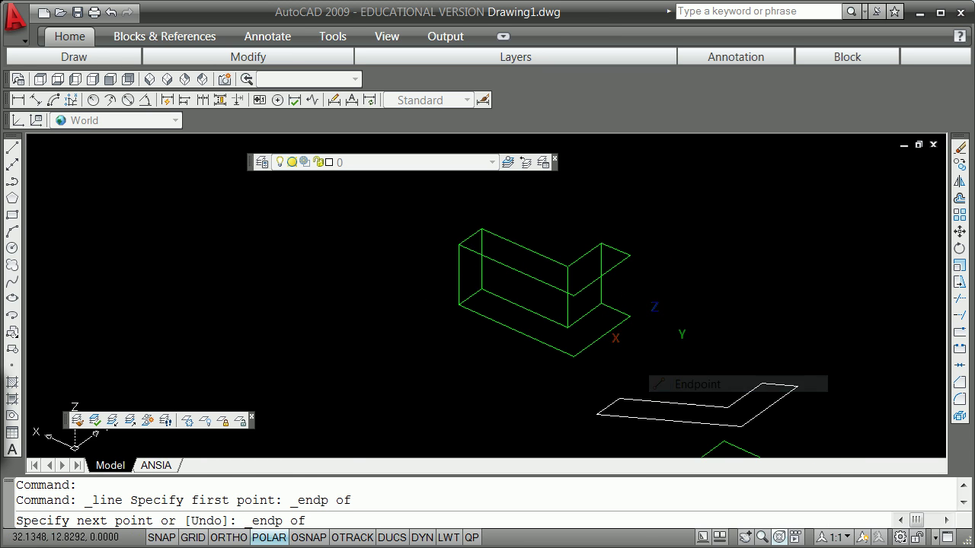
pyautogui.click(630, 317)
pyautogui.press('Return')
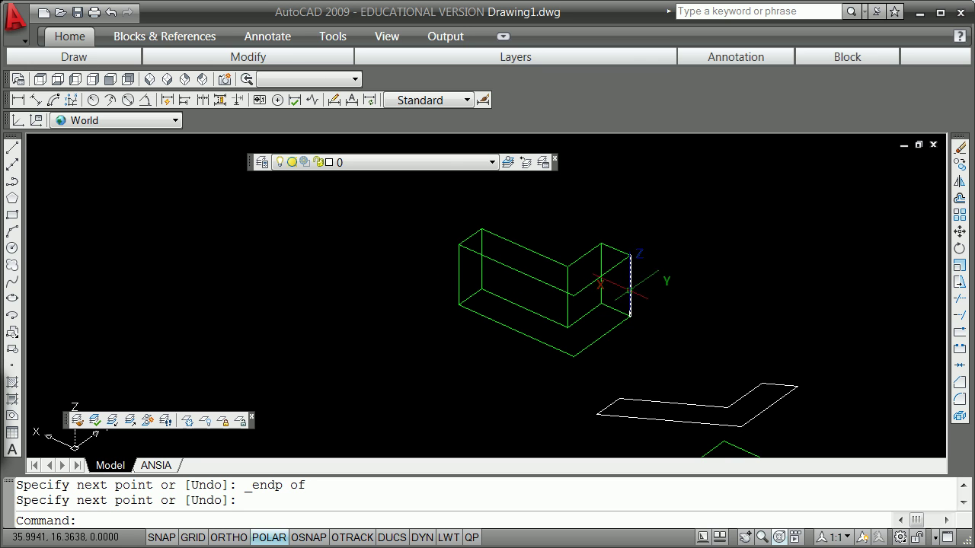
# - Move the new vertical edge line at the short leg's end to the object layer
pyautogui.click(630, 286)
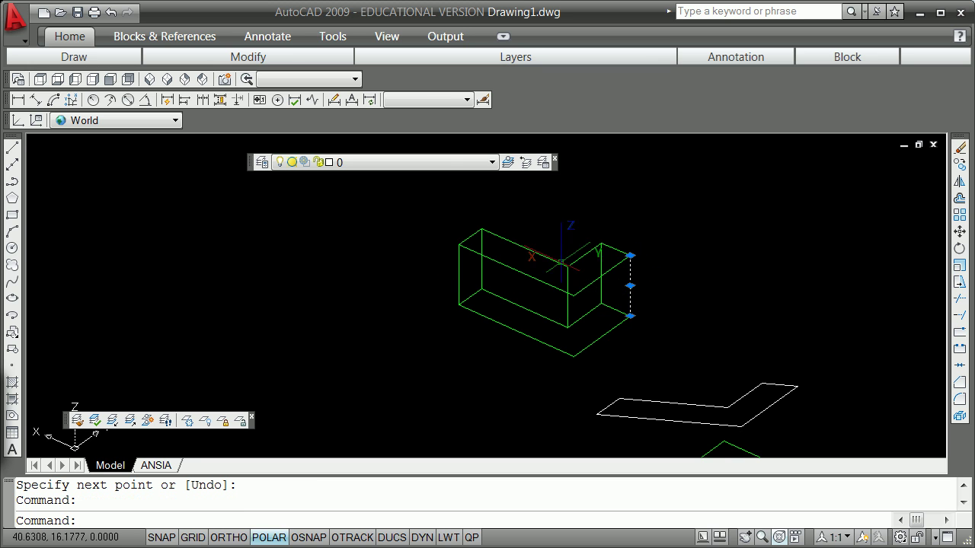
pyautogui.click(491, 163)
pyautogui.click(393, 265)
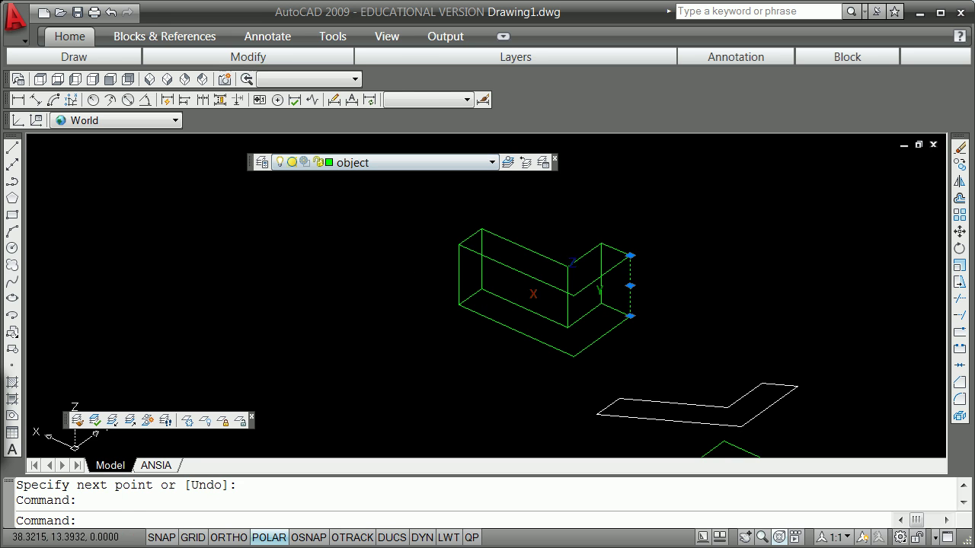
# - Draw the vertical connecting line between the upper and lower L profiles at the outer corner where the legs meet, snapping to endpoints
pyautogui.press('Escape')
pyautogui.press('Escape')
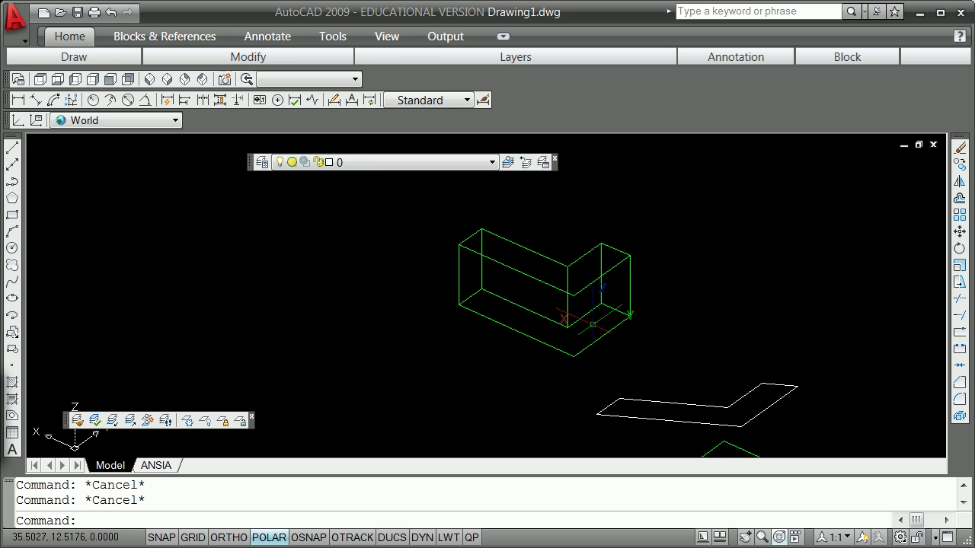
pyautogui.click(777, 538)
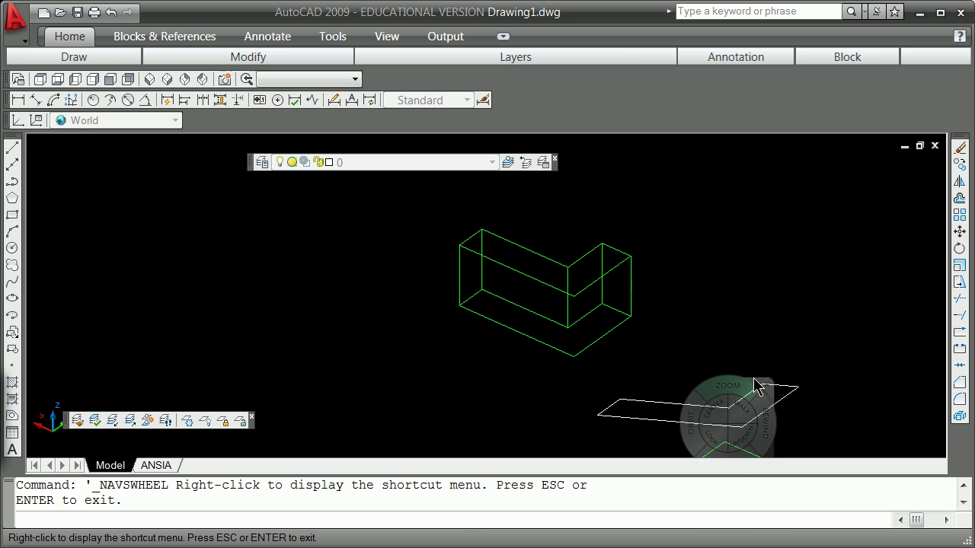
pyautogui.moveTo(689, 423)
pyautogui.mouseDown()
pyautogui.moveTo(675, 407)
pyautogui.moveTo(676, 424)
pyautogui.moveTo(505, 407)
pyautogui.moveTo(465, 378)
pyautogui.moveTo(471, 385)
pyautogui.mouseUp()
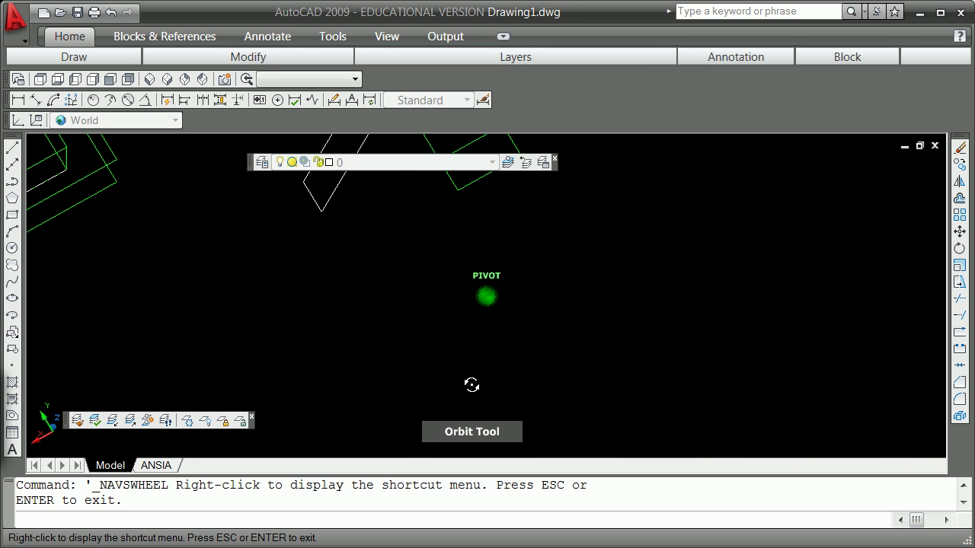
pyautogui.press('Escape')
pyautogui.scroll(6, 115, 152)
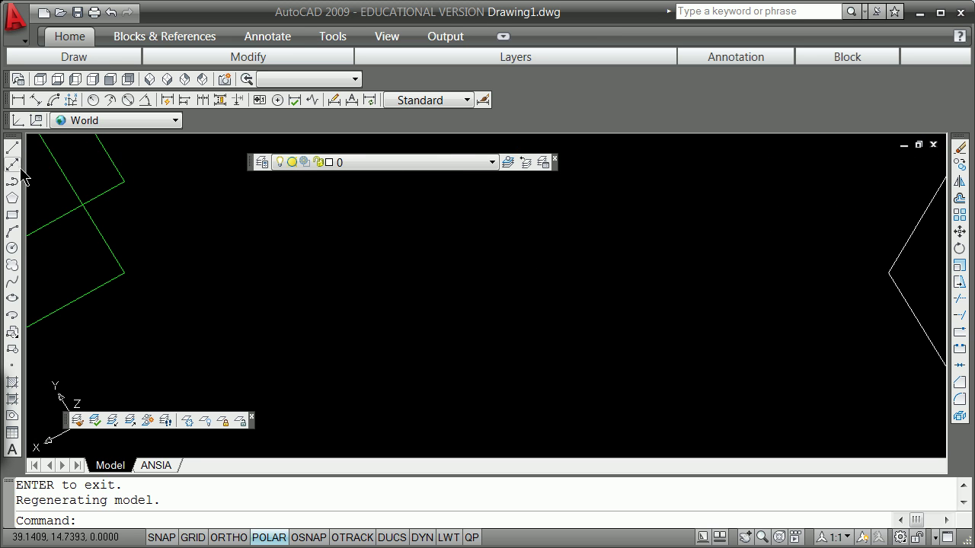
pyautogui.click(13, 148)
pyautogui.keyDown('shift'); pyautogui.rightClick(216, 259); pyautogui.keyUp('shift')
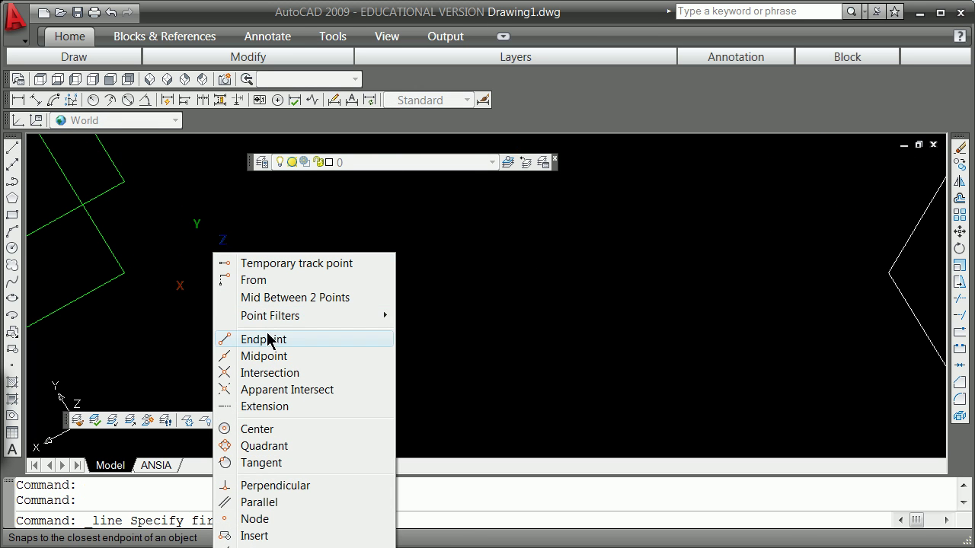
pyautogui.click(270, 347)
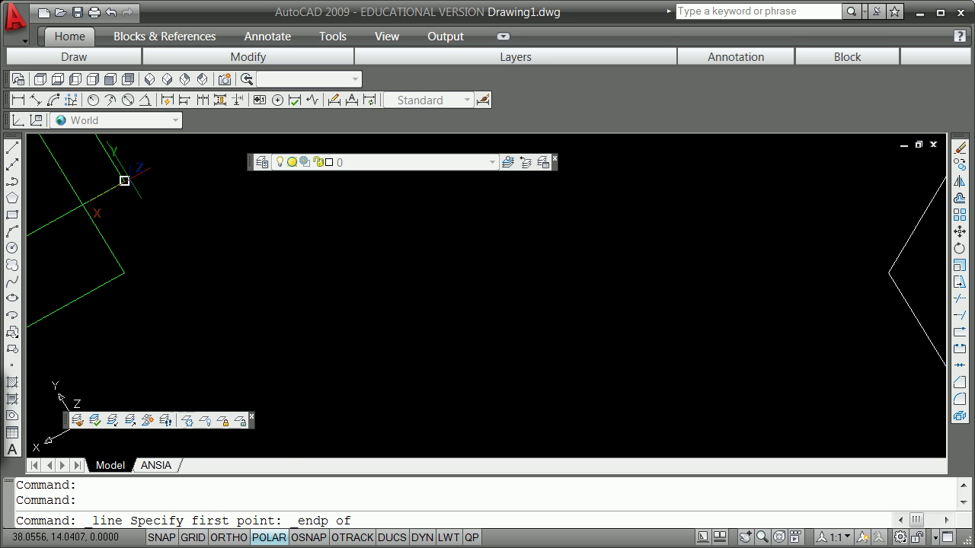
pyautogui.click(129, 177)
pyautogui.keyDown('shift'); pyautogui.rightClick(168, 250); pyautogui.keyUp('shift')
pyautogui.click(236, 334)
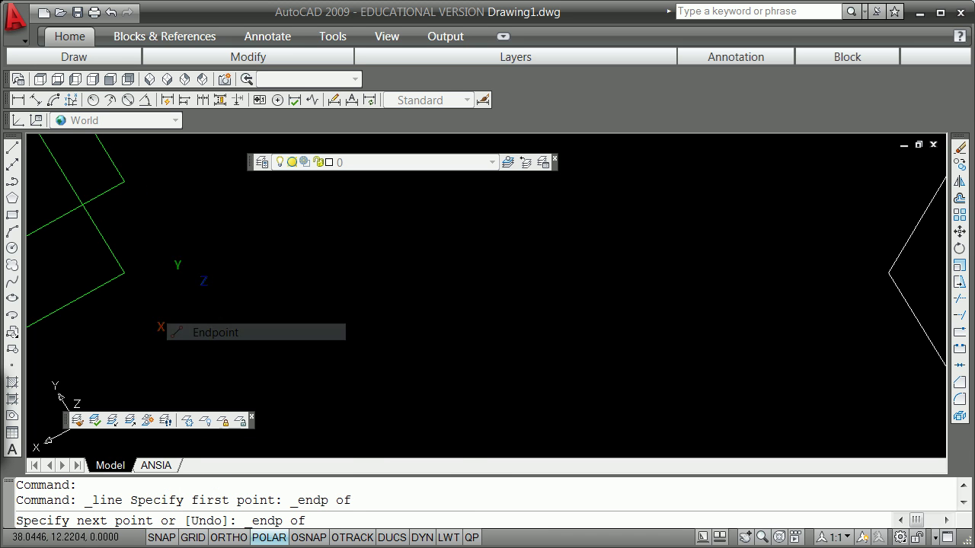
pyautogui.click(125, 272)
pyautogui.press('Return')
# - Return the drawing to the plan view of the current UCS
pyautogui.scroll(-5, 142, 348)
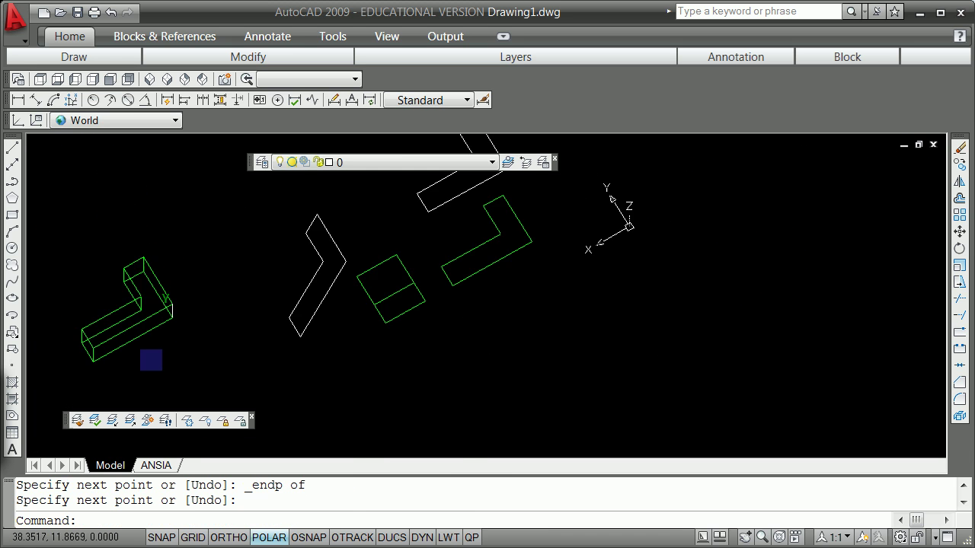
pyautogui.scroll(6, 116, 339)
pyautogui.scroll(-4, 116, 339)
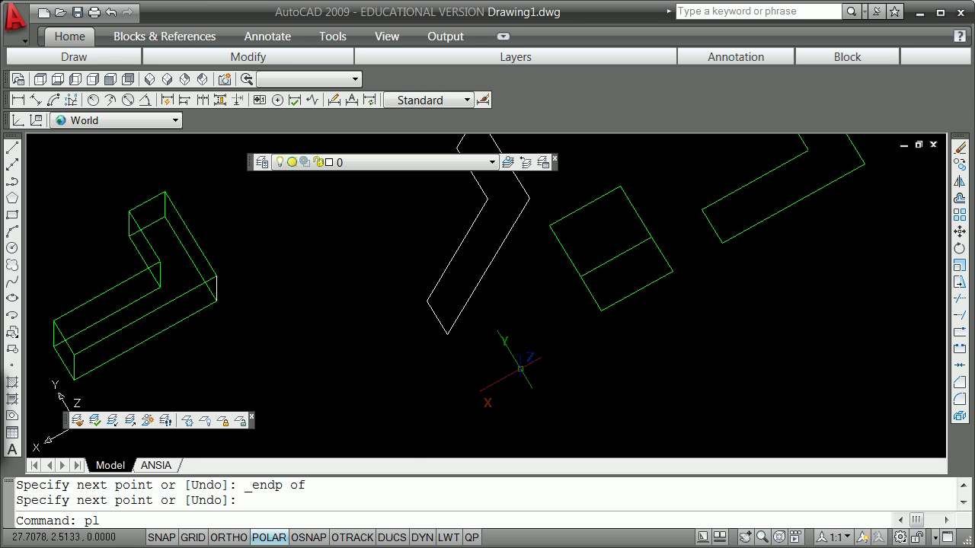
pyautogui.write('an')
pyautogui.press('Return')
pyautogui.press('Return')
pyautogui.scroll(-5, 534, 369)
pyautogui.scroll(2, 620, 305)
pyautogui.scroll(-1, 628, 304)
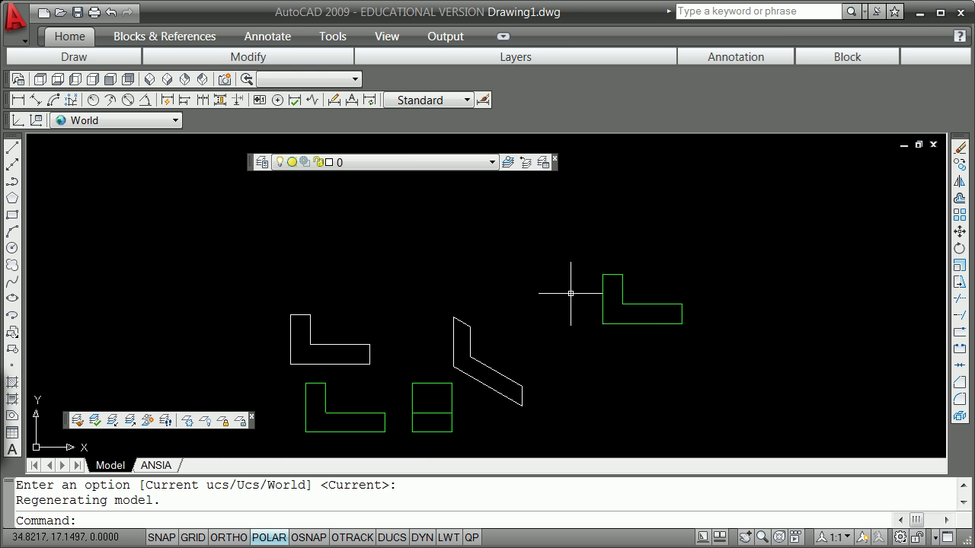
# - Create a new layer named 3dwireframe and make it the current layer
pyautogui.write('la')
pyautogui.press('Return')
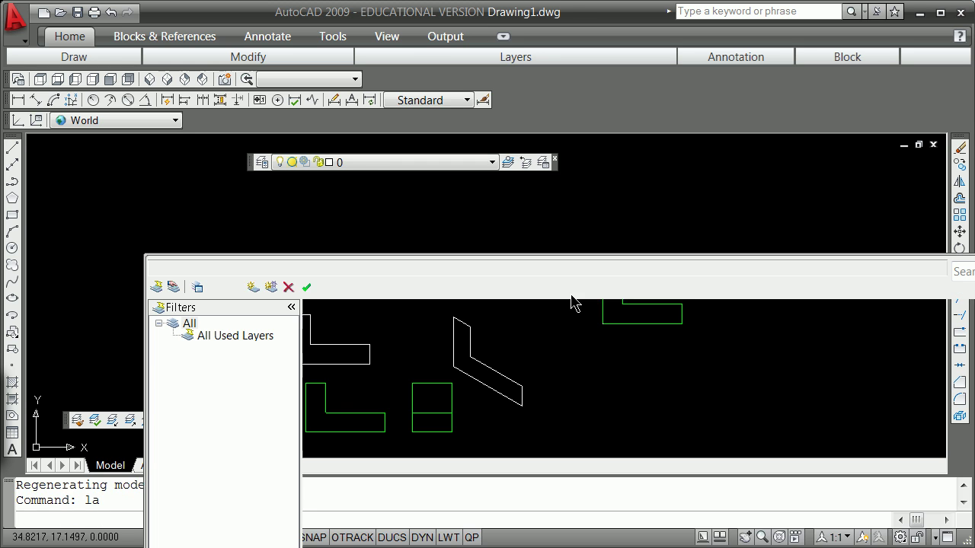
pyautogui.click(310, 288)
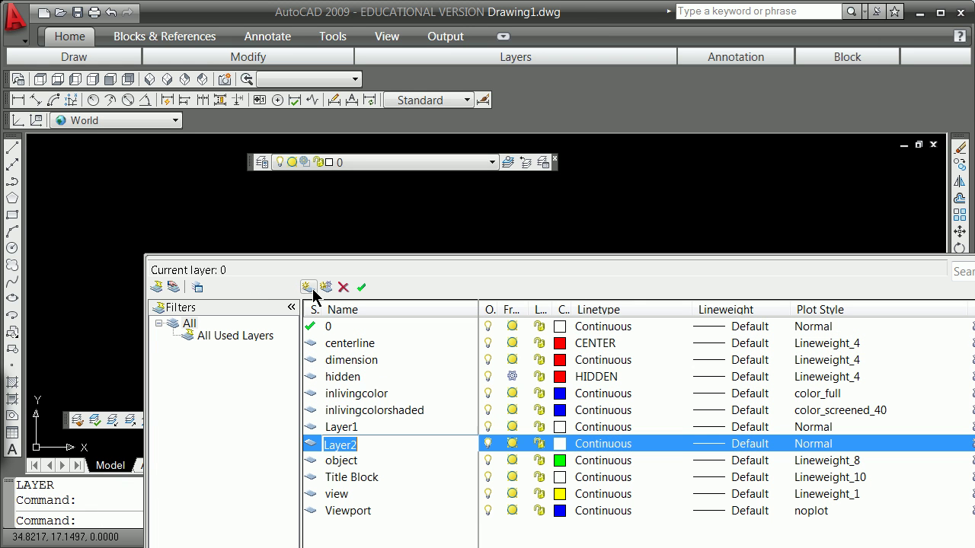
pyautogui.write('3dfr')
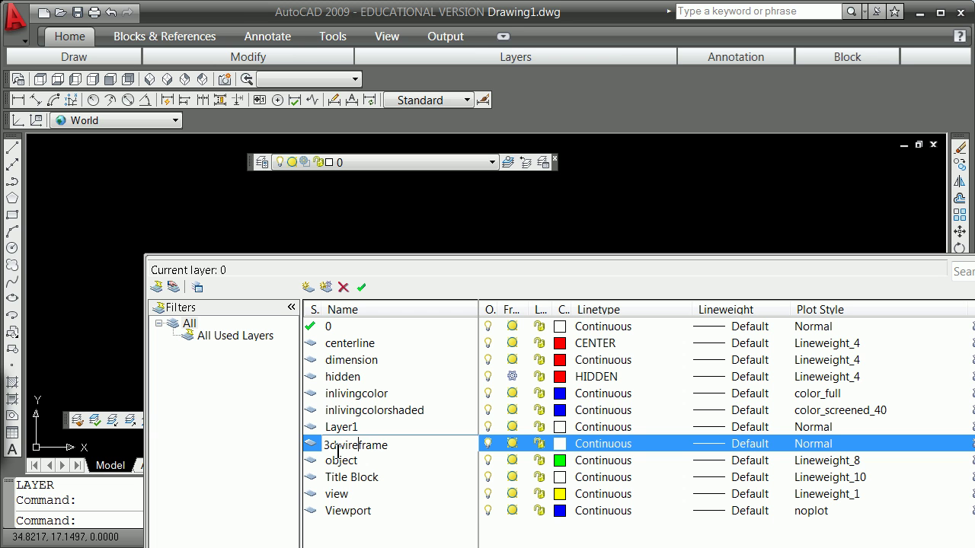
pyautogui.press('Return')
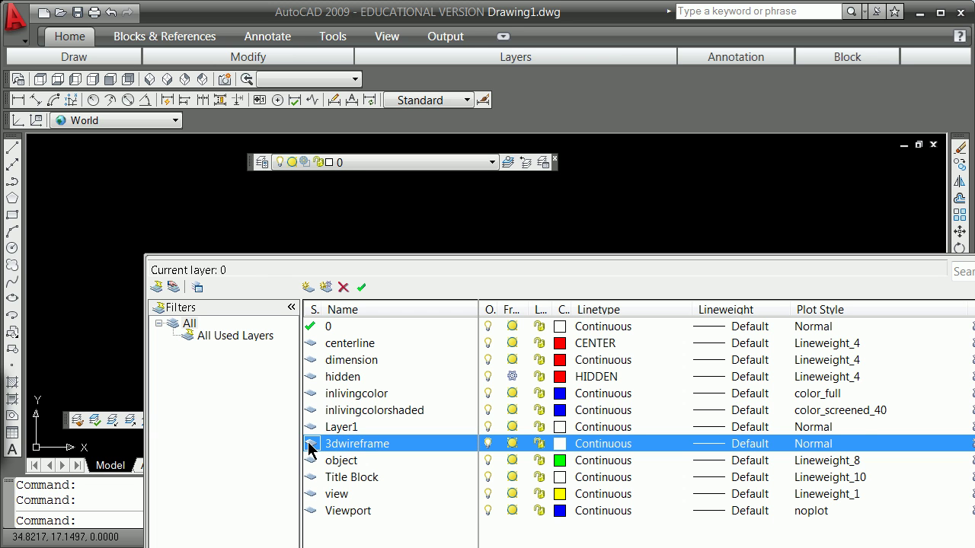
pyautogui.doubleClick(310, 446)
# - Set the color of Layer1 to yellow
pyautogui.click(560, 444)
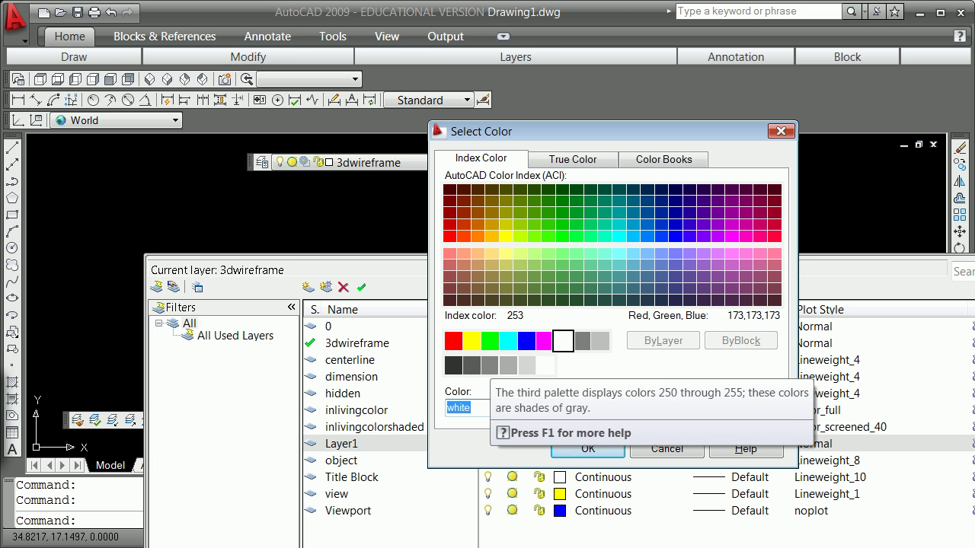
pyautogui.click(472, 340)
pyautogui.click(588, 449)
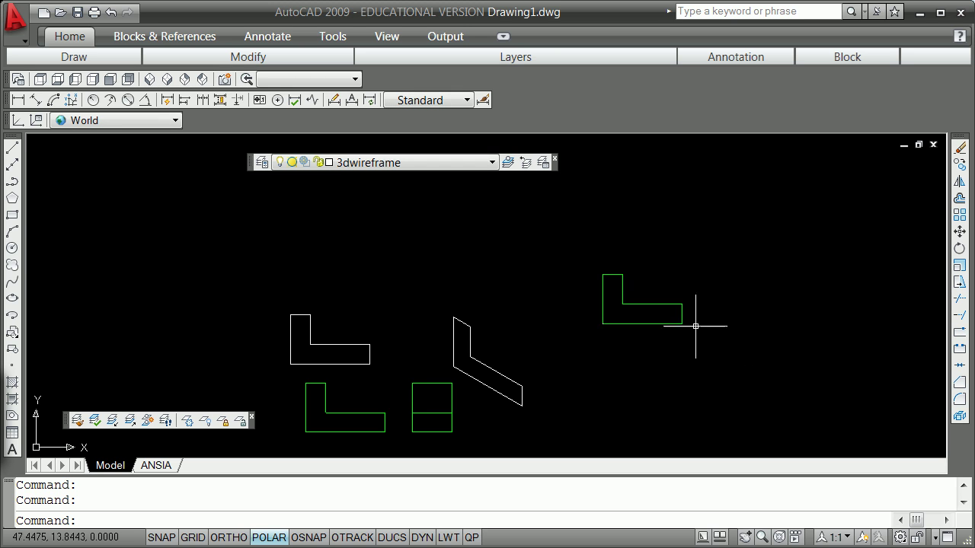
# - Select the whole wireframe L-block and assign it to the 3dwireframe layer
pyautogui.click(548, 246)
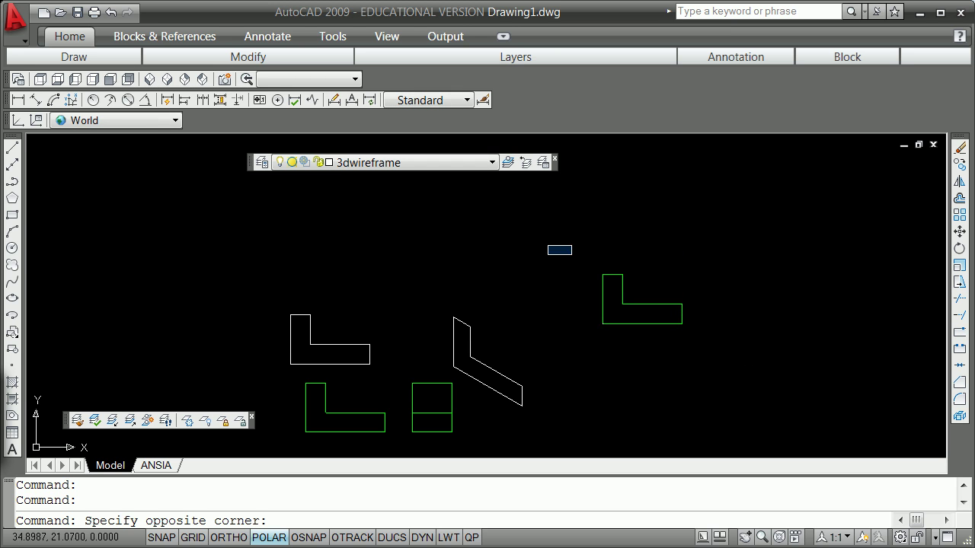
pyautogui.click(742, 356)
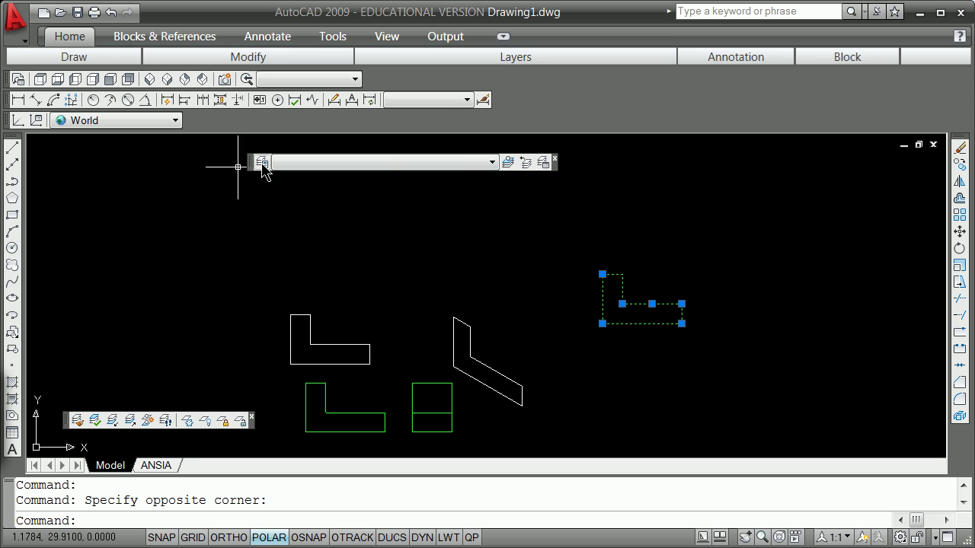
pyautogui.click(489, 161)
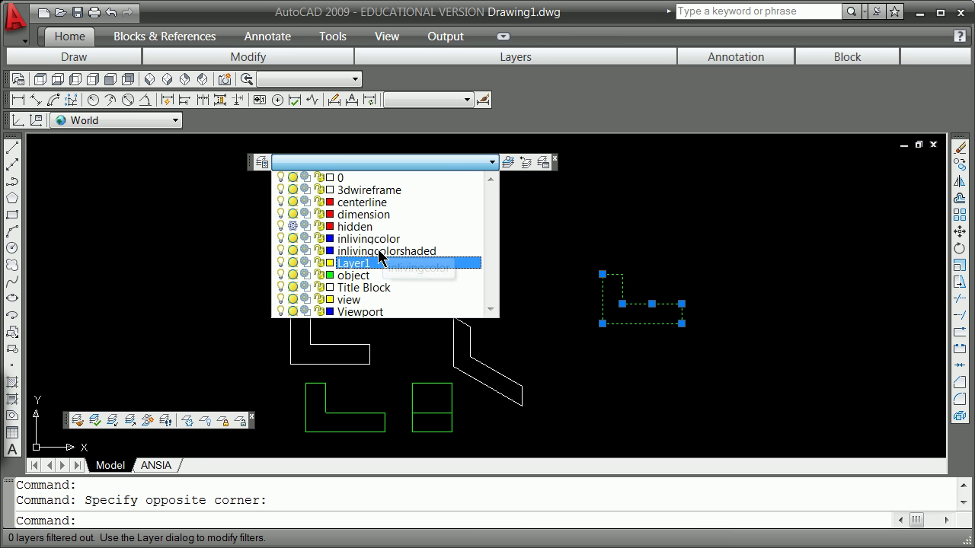
pyautogui.click(362, 190)
pyautogui.press('Escape')
pyautogui.press('Escape')
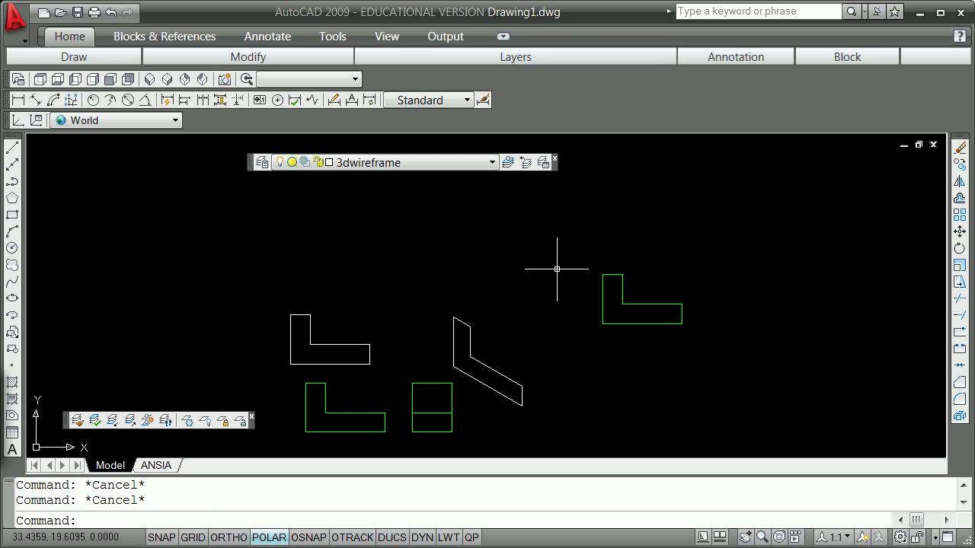
pyautogui.click(584, 259)
pyautogui.click(727, 343)
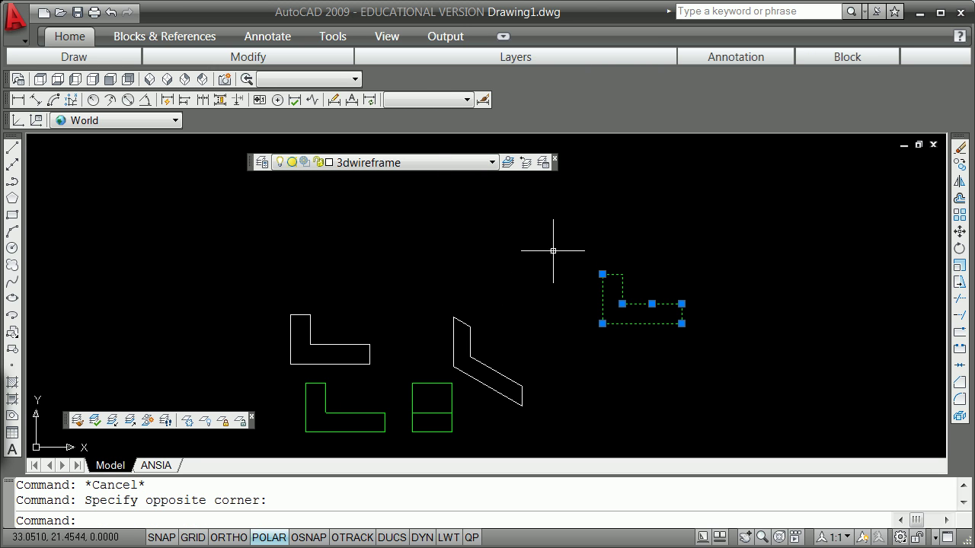
pyautogui.click(493, 163)
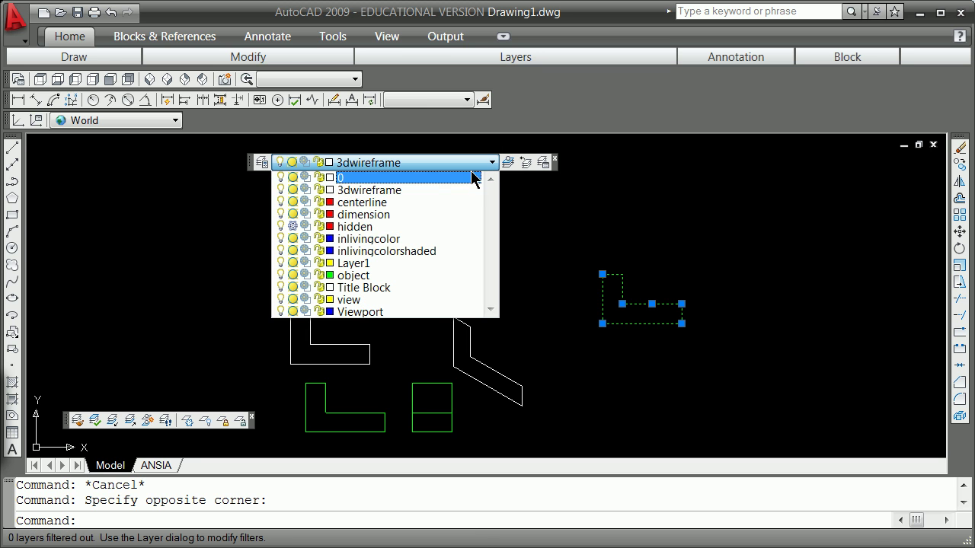
pyautogui.click(447, 192)
pyautogui.press('Escape')
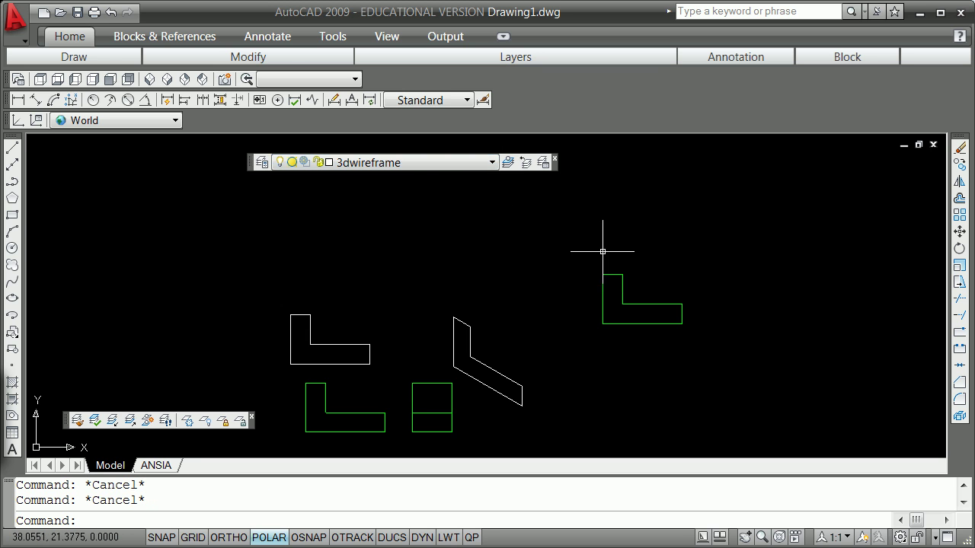
# - Examine the layer and color properties of the wireframe L-block, and close the properties
pyautogui.click(579, 245)
pyautogui.click(717, 347)
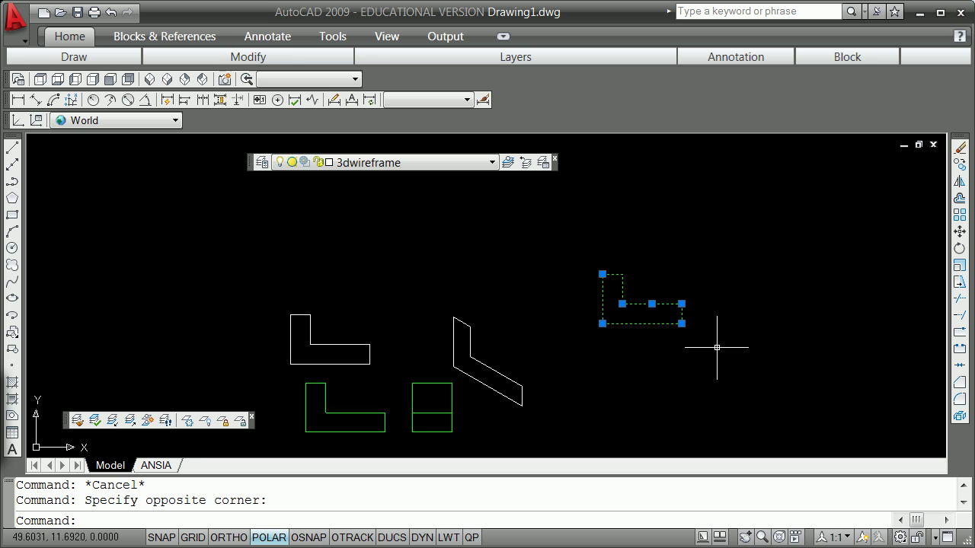
pyautogui.rightClick(682, 324)
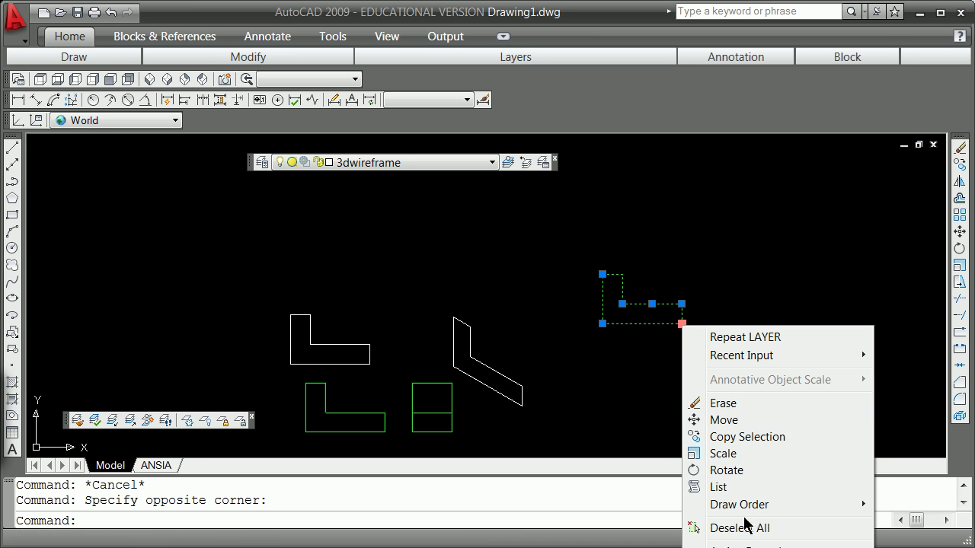
pyautogui.click(746, 547)
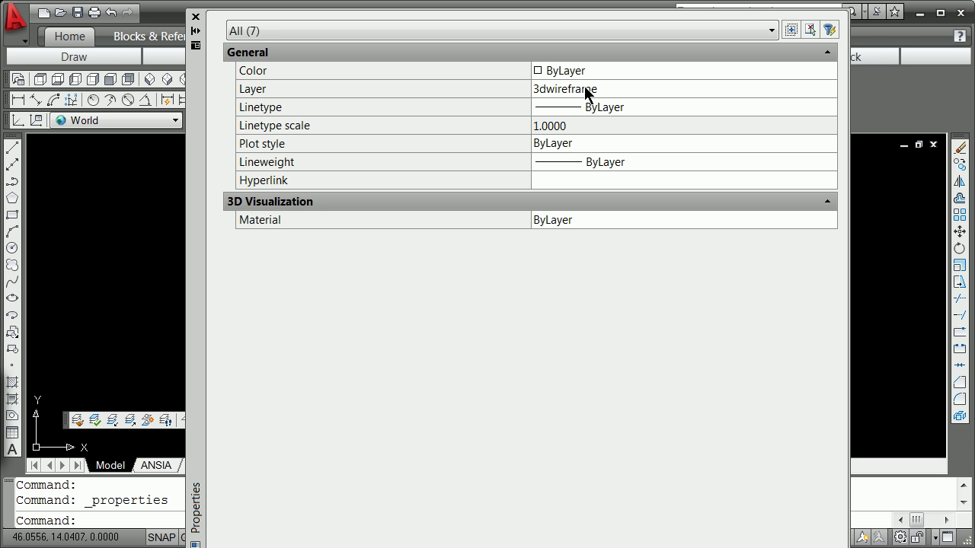
pyautogui.click(195, 17)
pyautogui.scroll(3, 641, 287)
pyautogui.scroll(1, 642, 287)
pyautogui.press('Escape')
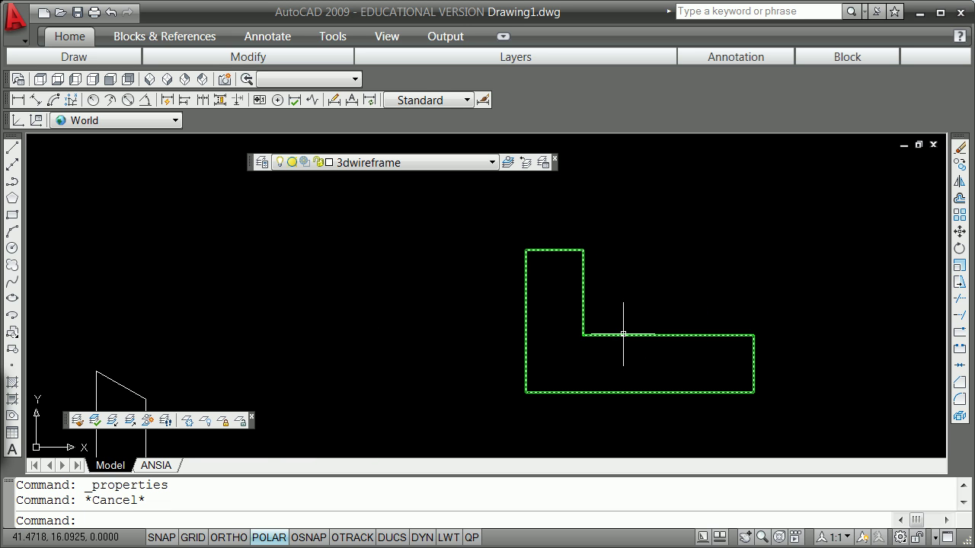
pyautogui.scroll(-2, 623, 334)
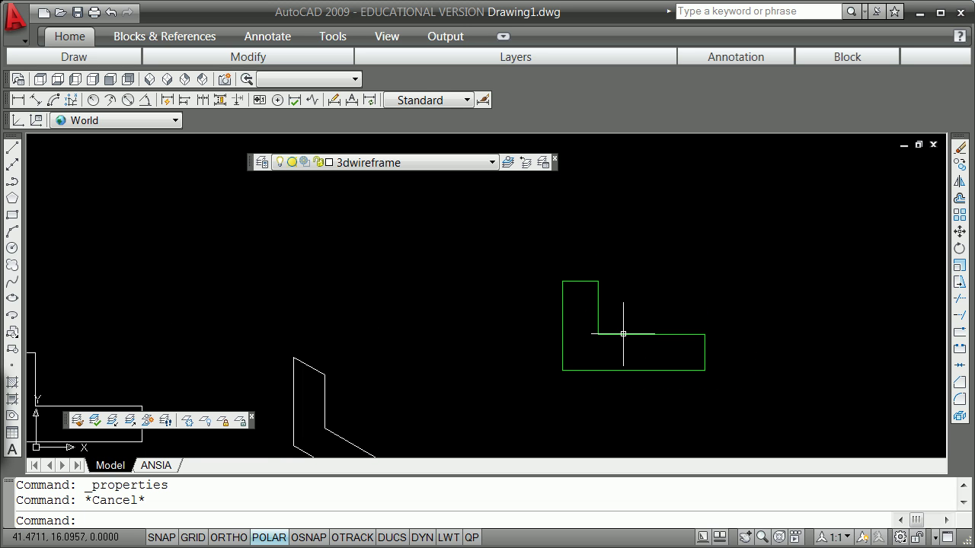
# - Explode all the objects of the wireframe L-block into separate lines
pyautogui.click(528, 249)
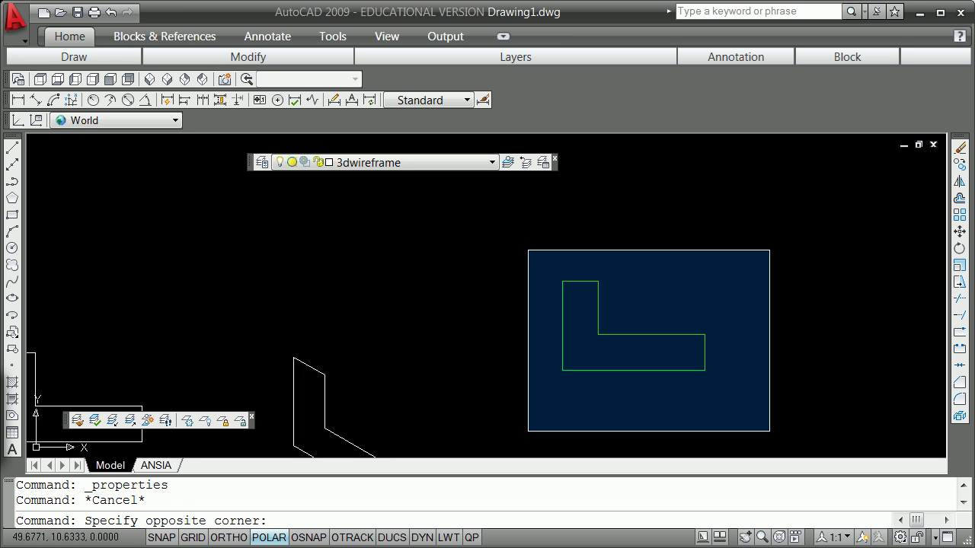
pyautogui.click(767, 430)
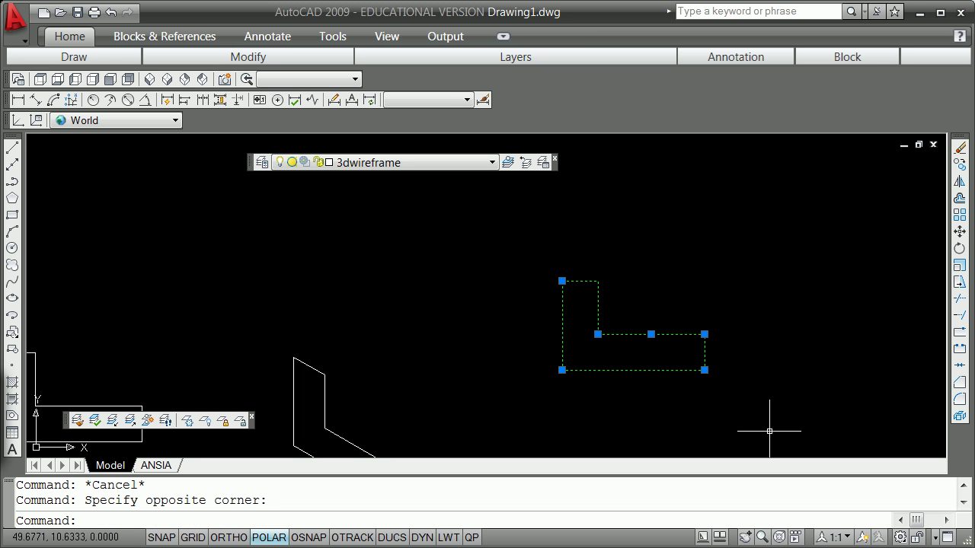
pyautogui.rightClick(667, 281)
pyautogui.click(959, 416)
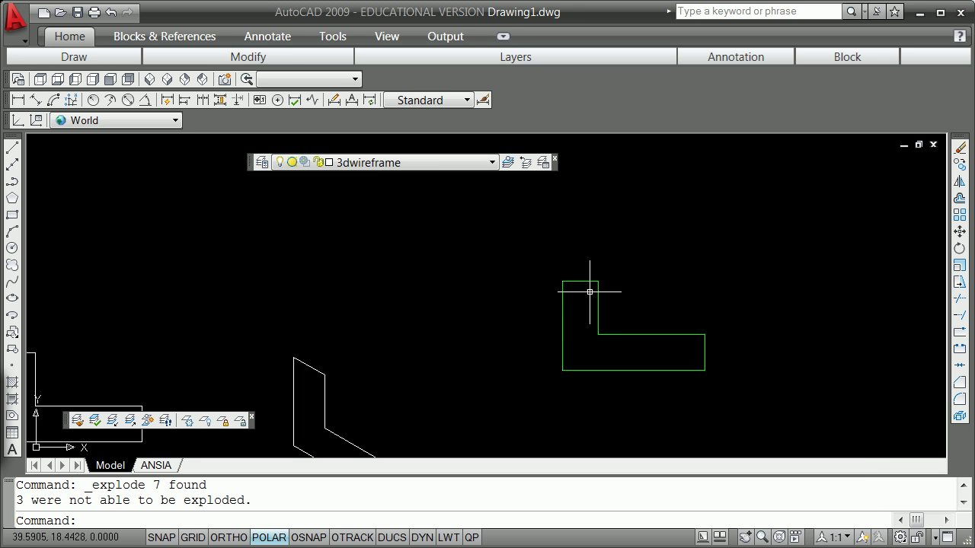
# - Select all the exploded lines of the wireframe L-block and assign them to the 3dwireframe layer
pyautogui.click(518, 254)
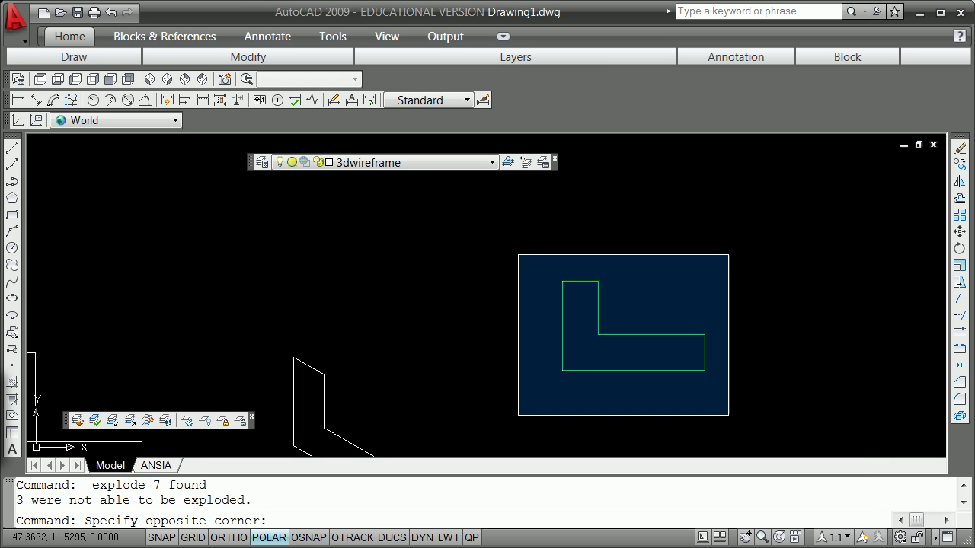
pyautogui.click(739, 416)
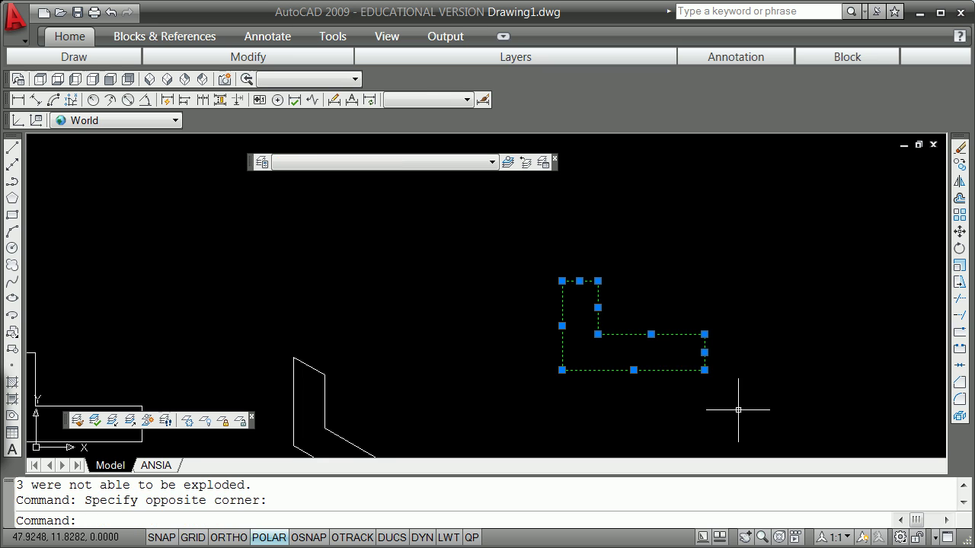
pyautogui.rightClick(704, 370)
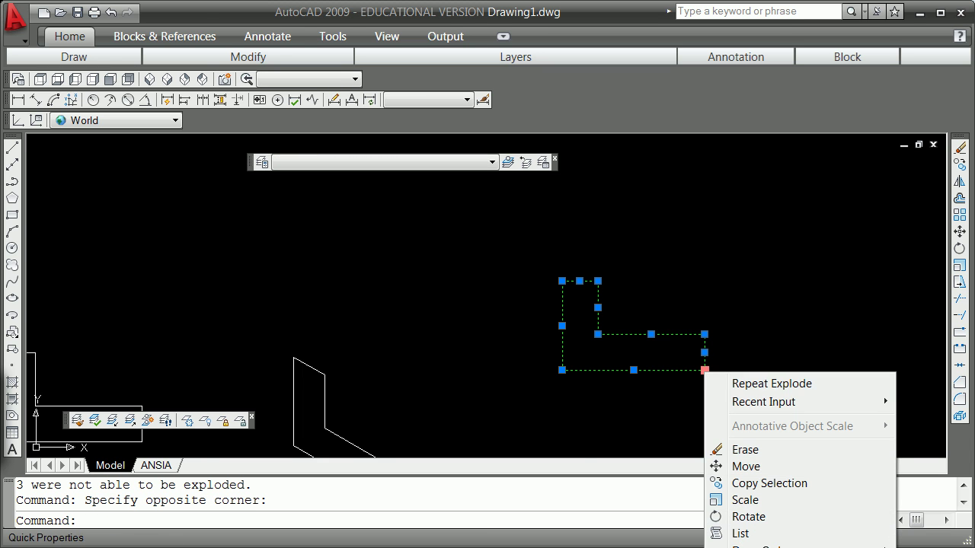
pyautogui.click(754, 547)
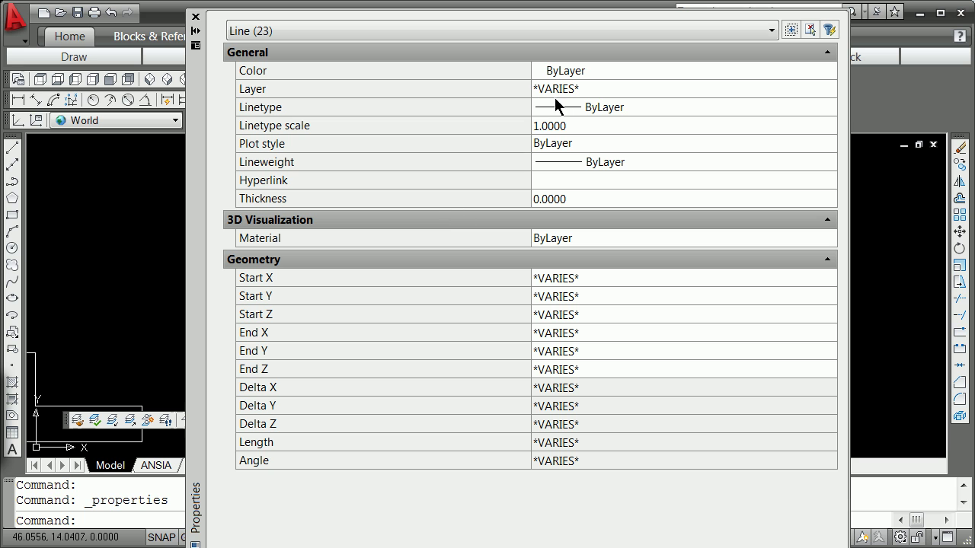
pyautogui.click(623, 91)
pyautogui.click(820, 90)
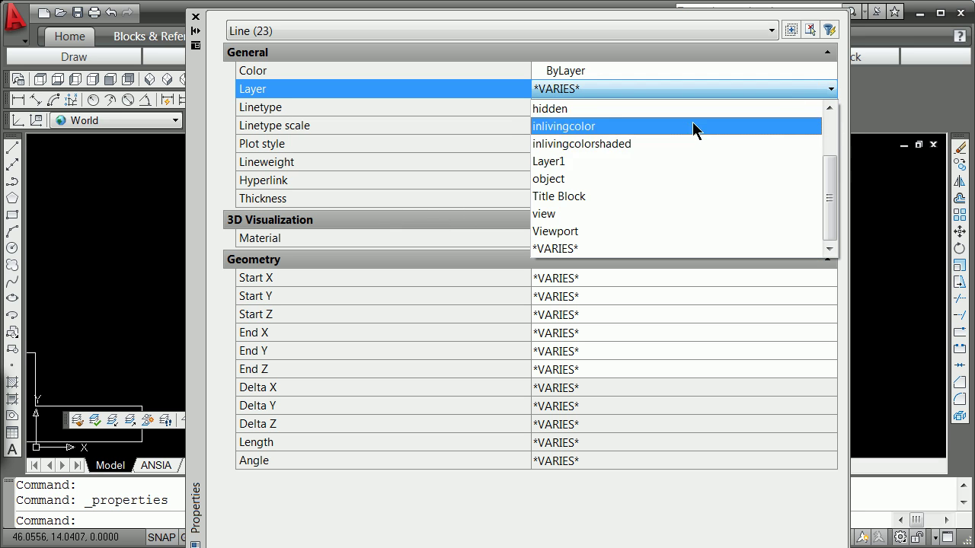
pyautogui.moveTo(834, 189); pyautogui.dragTo(833, 152)
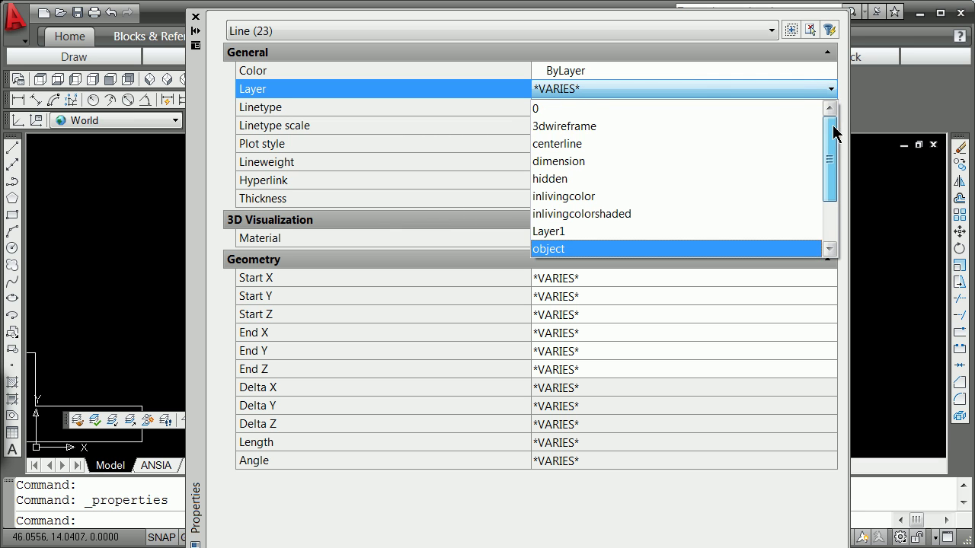
pyautogui.click(613, 128)
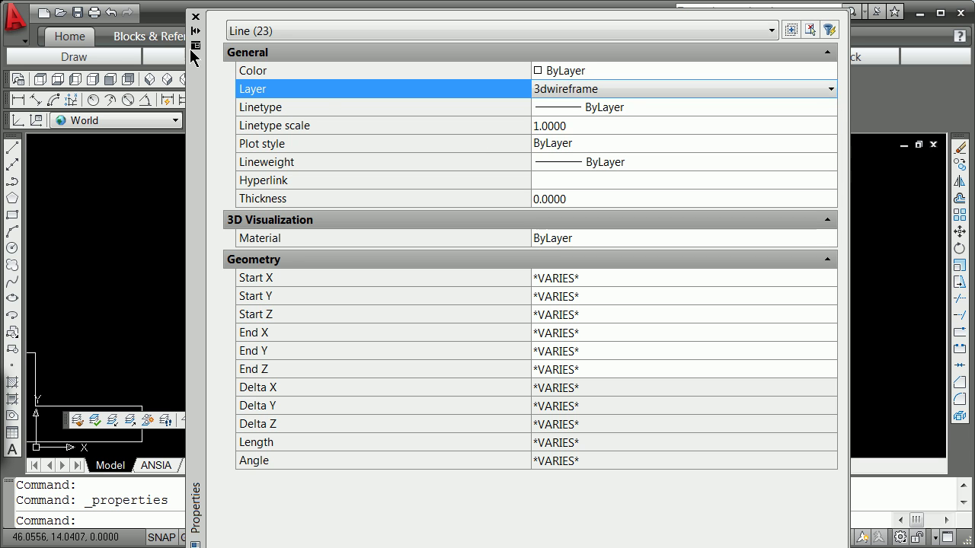
pyautogui.click(196, 17)
pyautogui.press('Escape')
pyautogui.press('Escape')
pyautogui.click(533, 250)
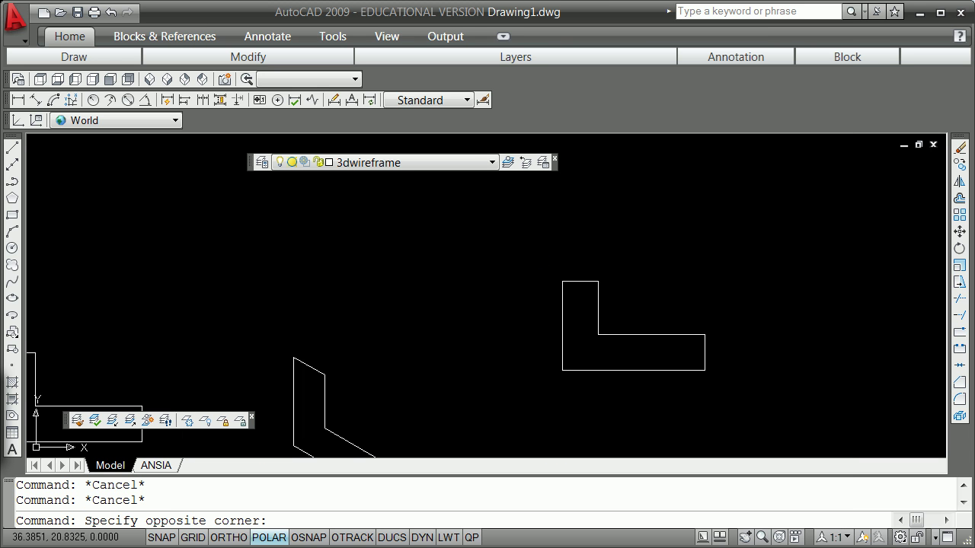
pyautogui.click(742, 402)
pyautogui.press('Escape')
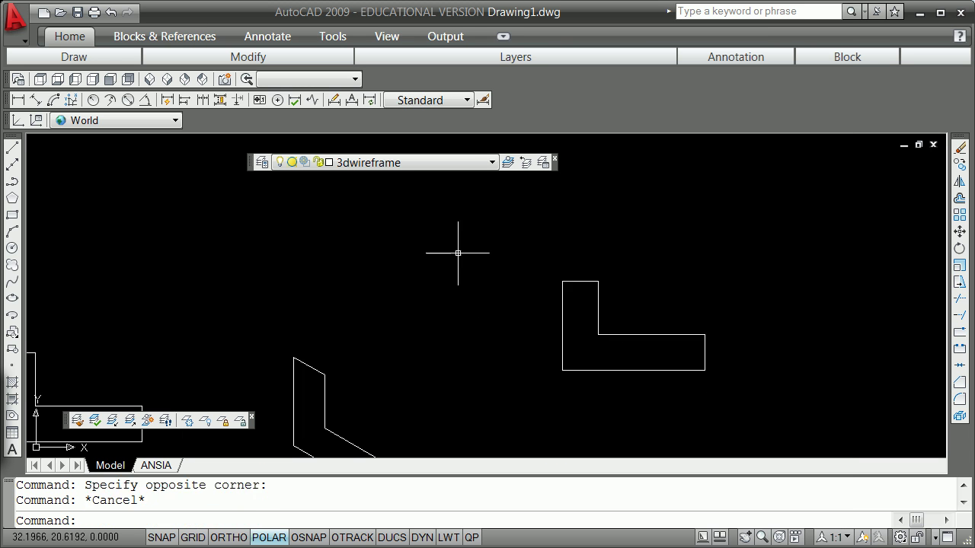
# - Set the color of the 3dwireframe layer to yellow
pyautogui.write('lay')
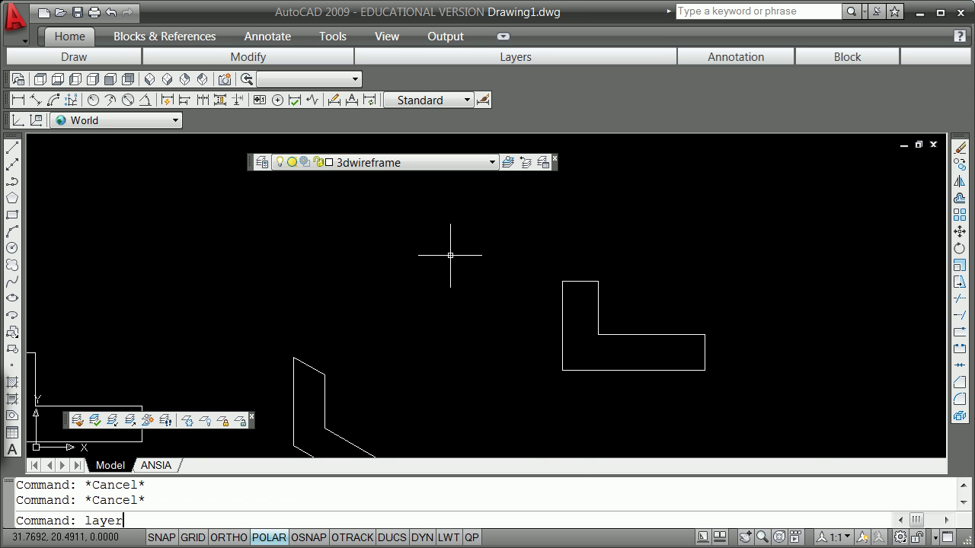
pyautogui.write('er')
pyautogui.press('Return')
pyautogui.click(563, 344)
pyautogui.click(471, 341)
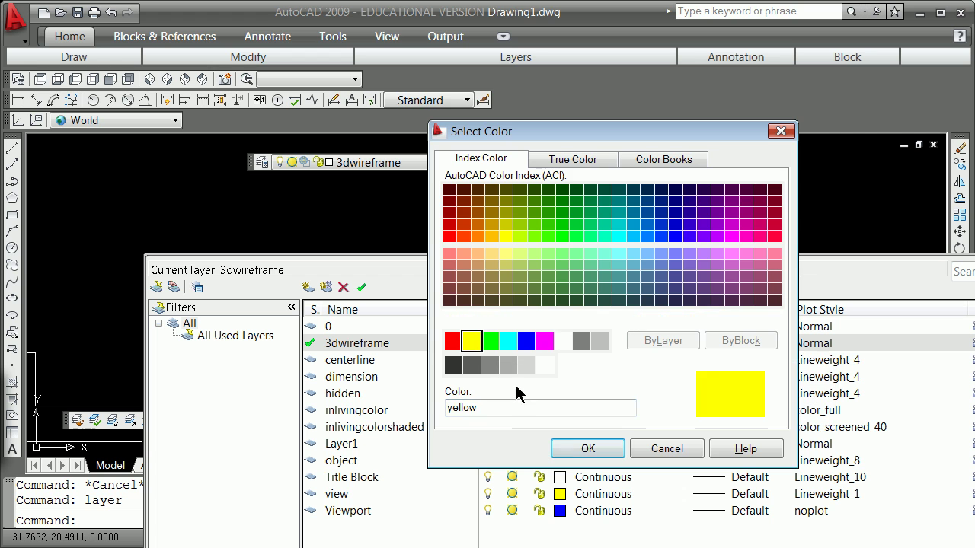
pyautogui.click(587, 449)
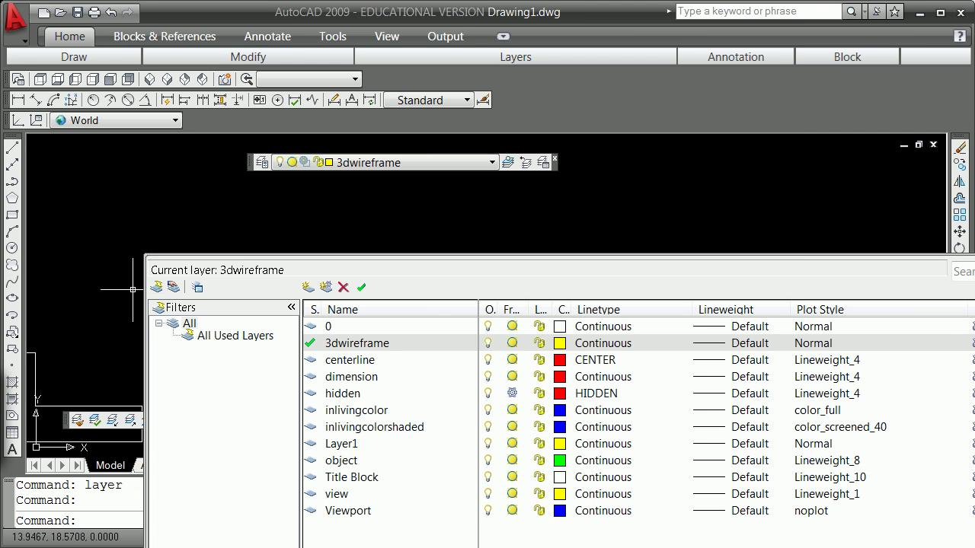
# - List the object data of the white slanted L-shaped outline, and close the listing
pyautogui.scroll(-3, 572, 324)
pyautogui.scroll(4, 571, 339)
pyautogui.scroll(-3, 584, 323)
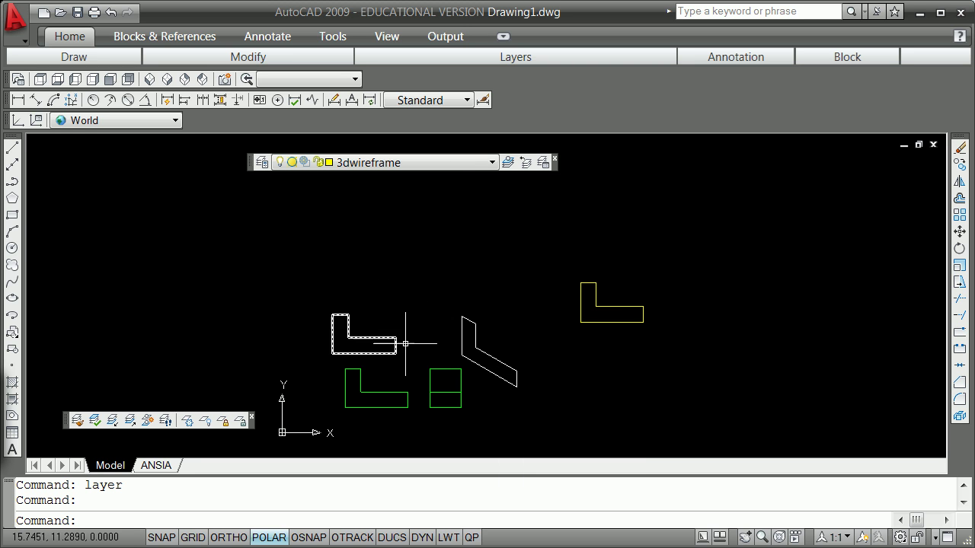
pyautogui.click(499, 353)
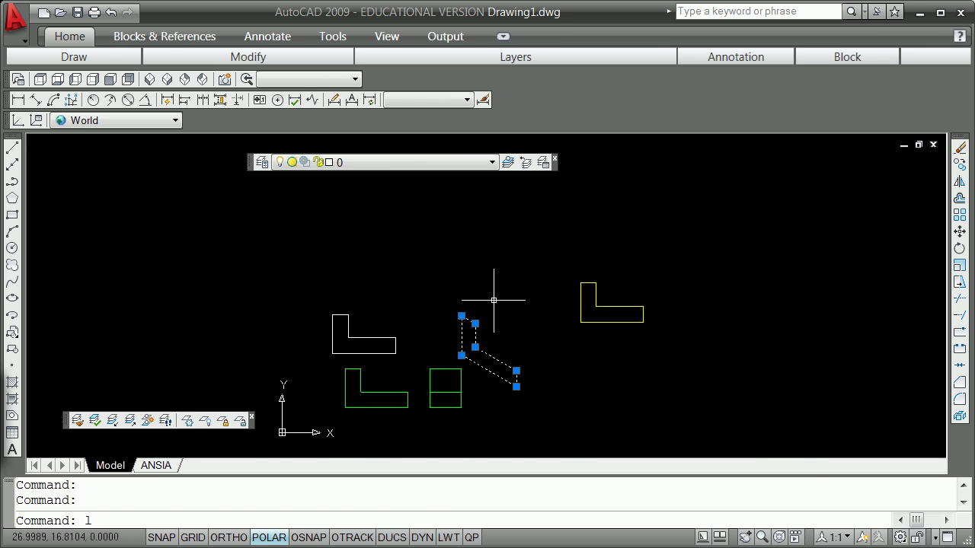
pyautogui.press('Return')
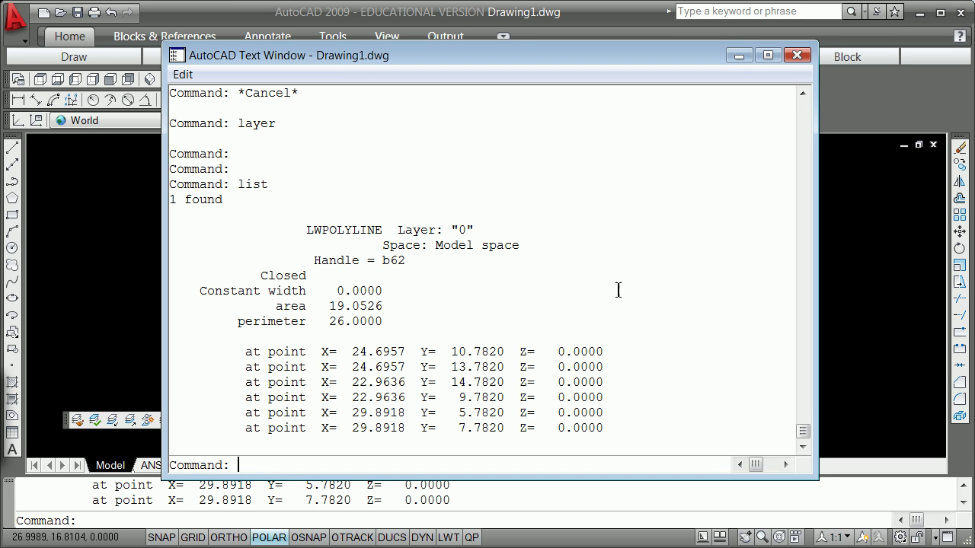
pyautogui.click(797, 55)
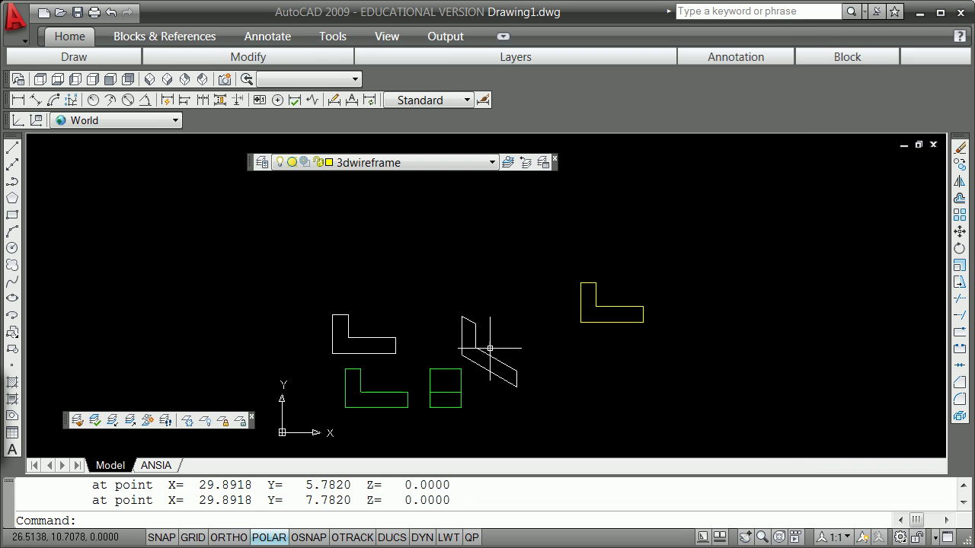
# - Create a new layer named isometric
pyautogui.scroll(3, 491, 358)
pyautogui.scroll(-2, 495, 353)
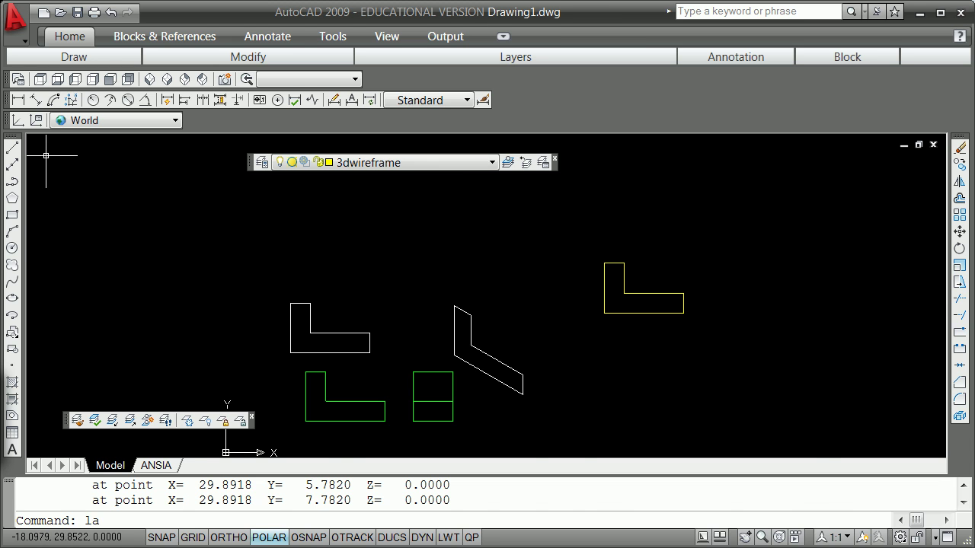
pyautogui.write('a')
pyautogui.press('Return')
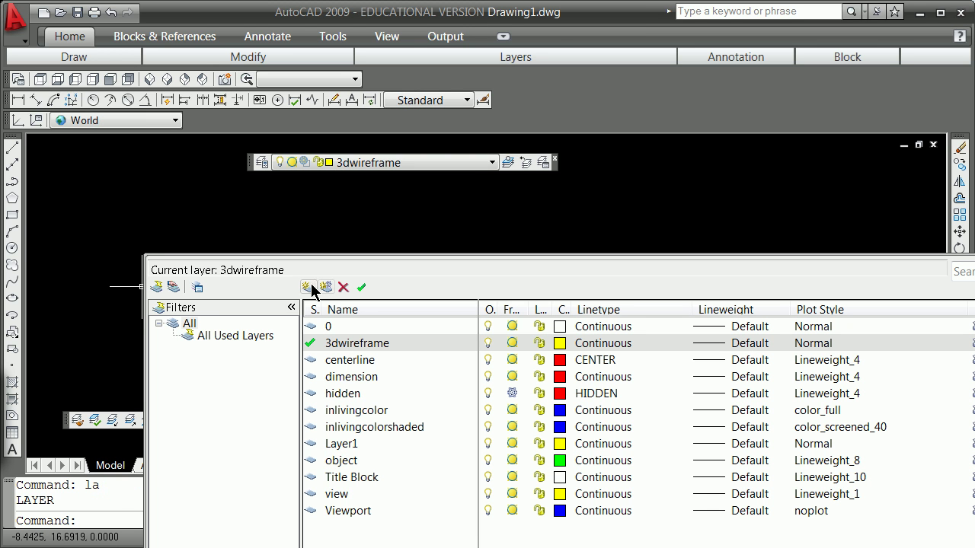
pyautogui.click(309, 286)
pyautogui.write('isometric')
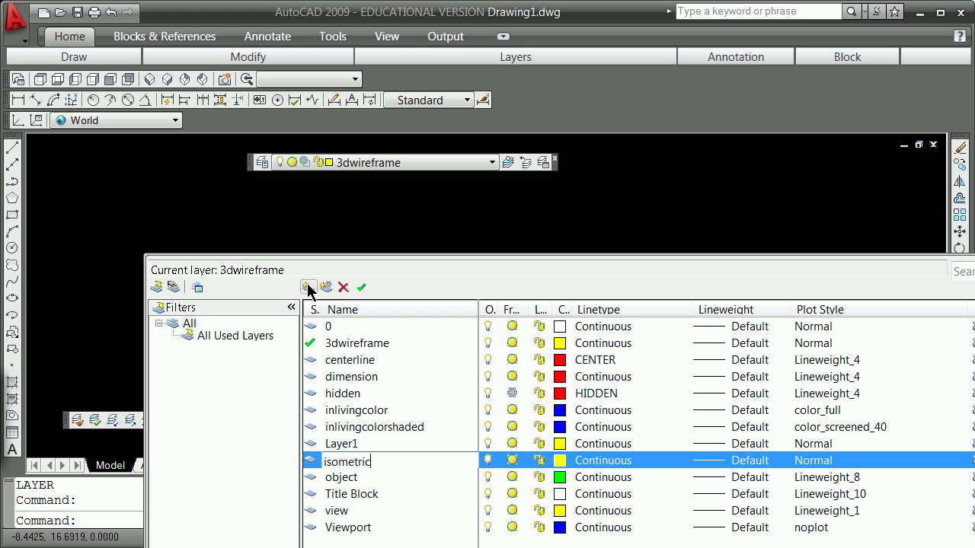
# - Set the color of the isometric layer to magenta and close the layer settings
pyautogui.click(557, 460)
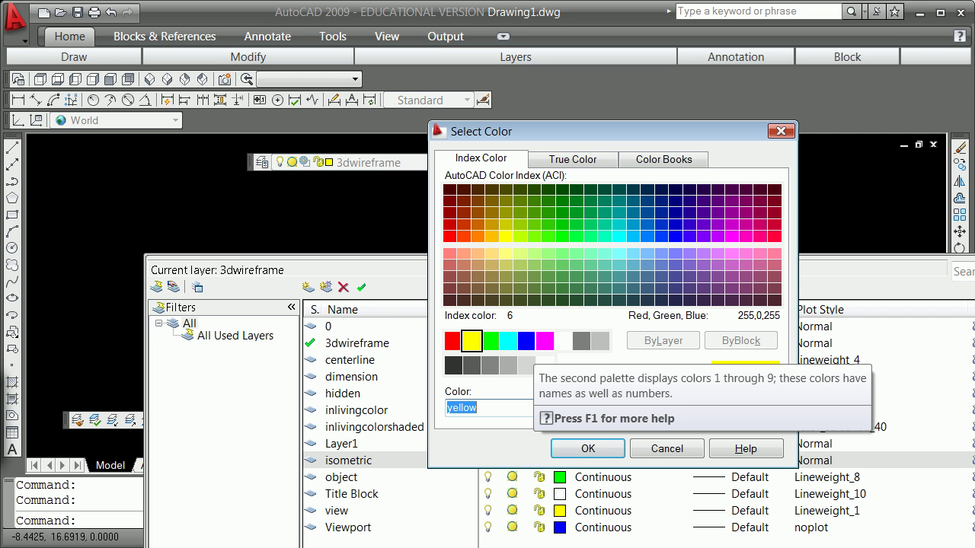
pyautogui.click(595, 456)
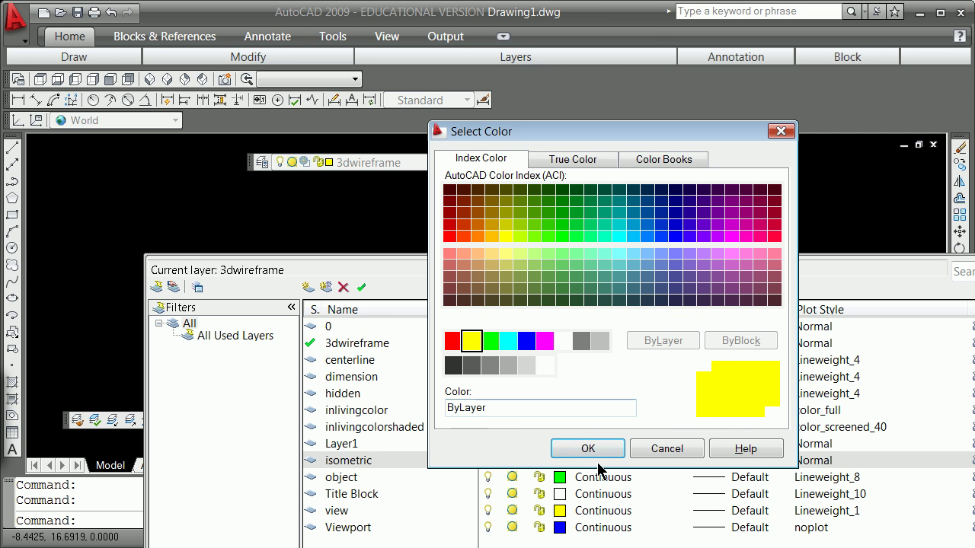
pyautogui.click(595, 458)
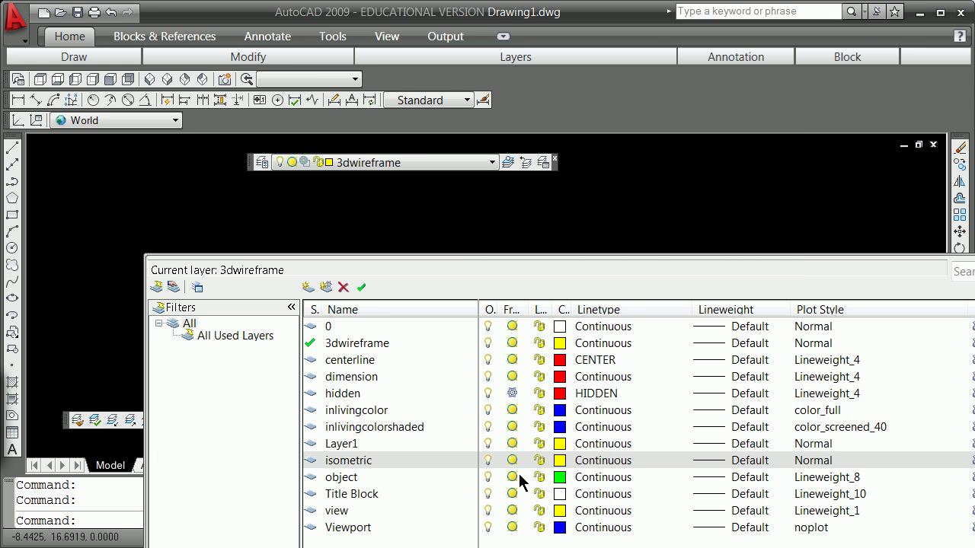
pyautogui.click(565, 464)
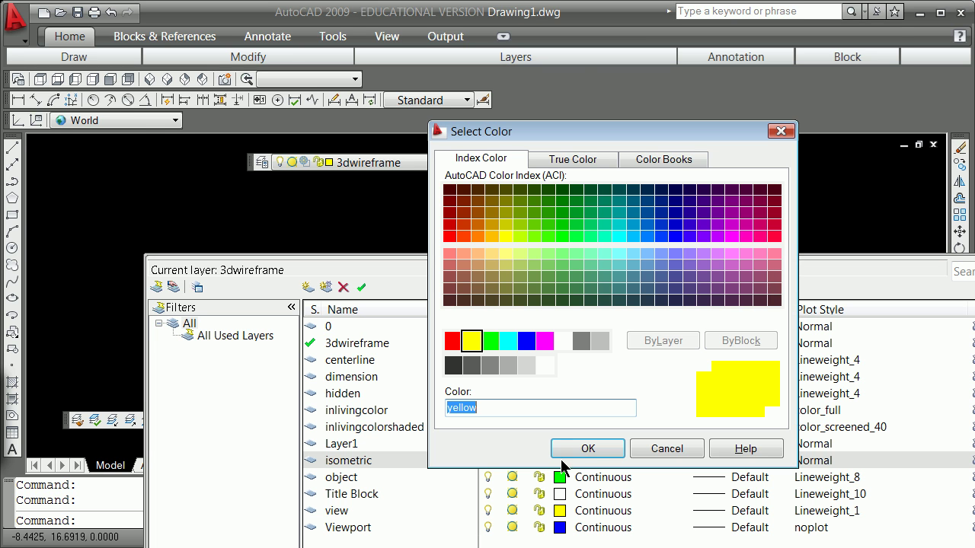
pyautogui.click(544, 341)
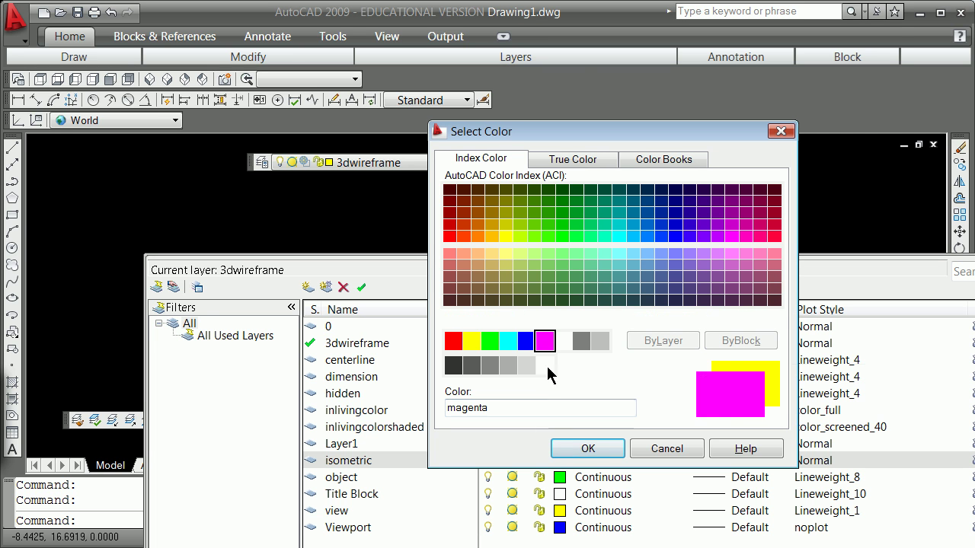
pyautogui.click(588, 449)
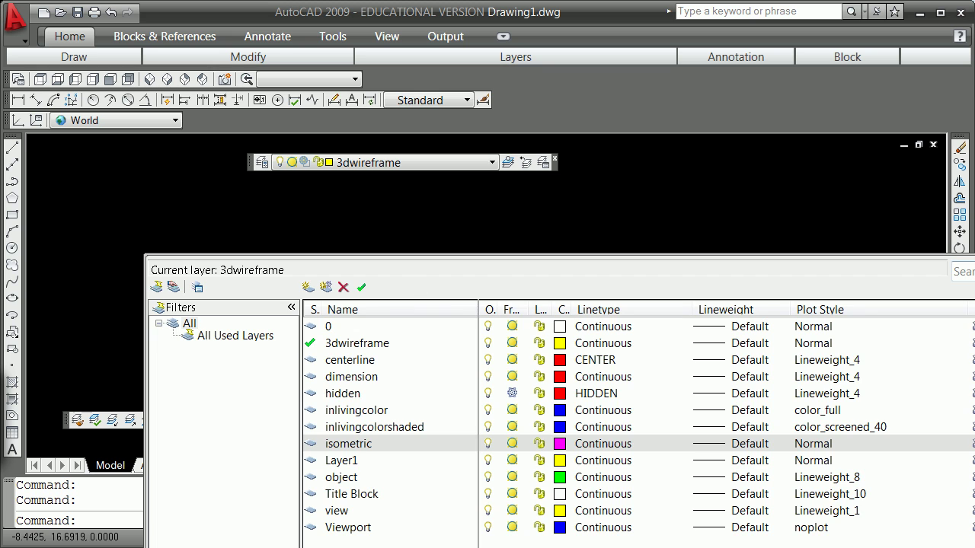
pyautogui.click(974, 261)
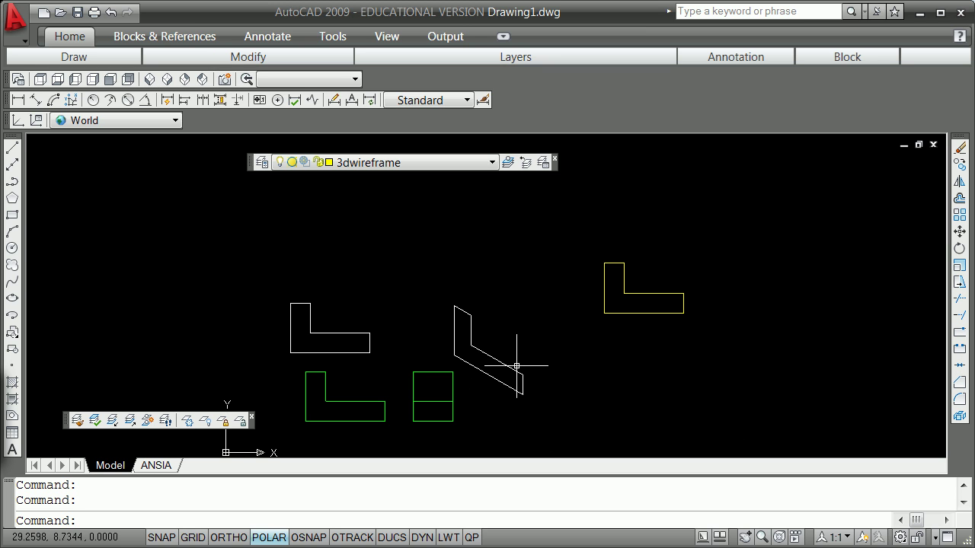
# - Assign the white slanted L-shaped outline to the isometric layer and deselect it
pyautogui.click(516, 370)
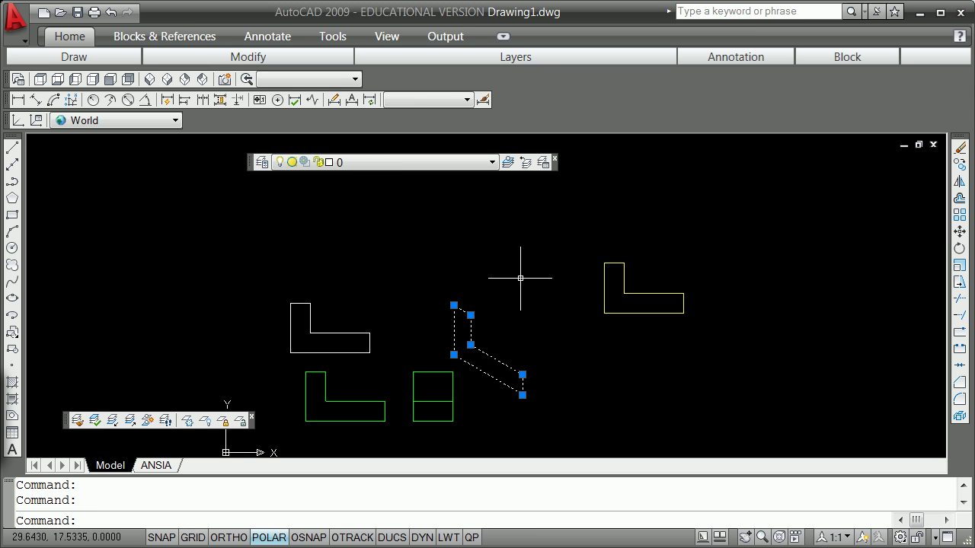
pyautogui.click(492, 163)
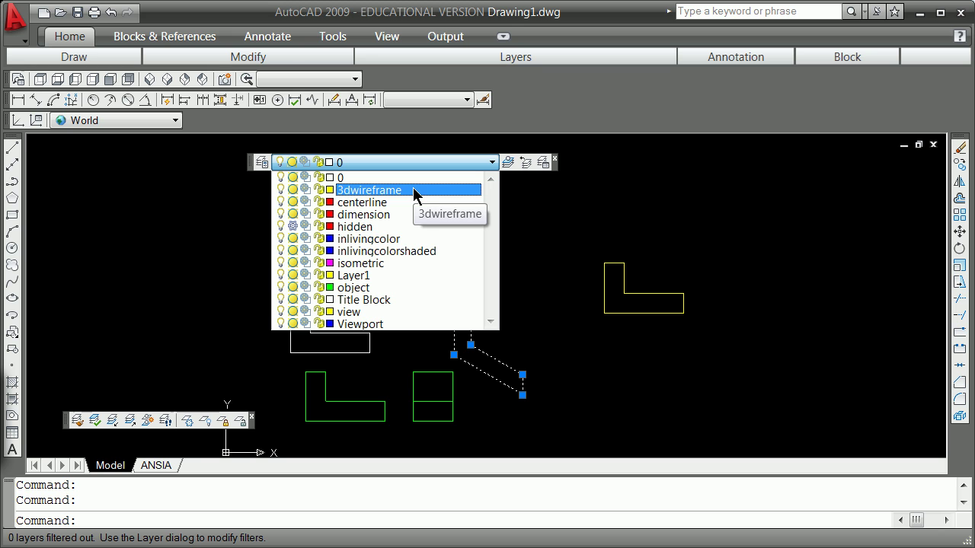
pyautogui.click(396, 263)
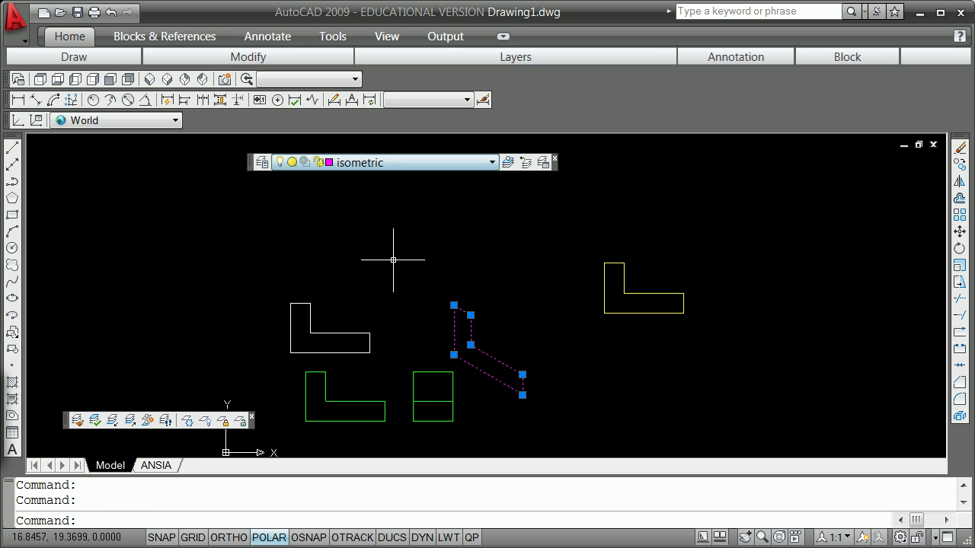
pyautogui.press('Escape')
pyautogui.press('Escape')
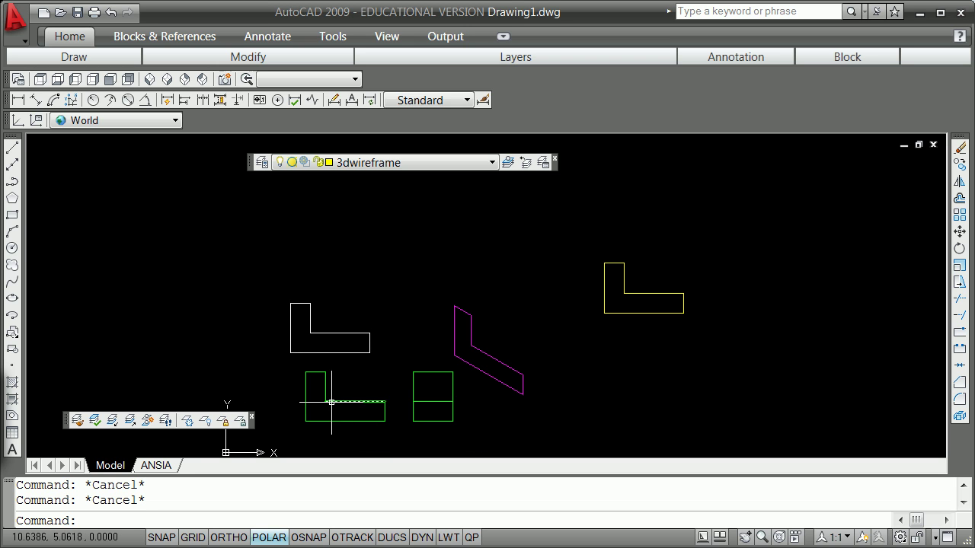
# - Erase the white L-shaped outline above the green front view
pyautogui.write('e')
pyautogui.press('Return')
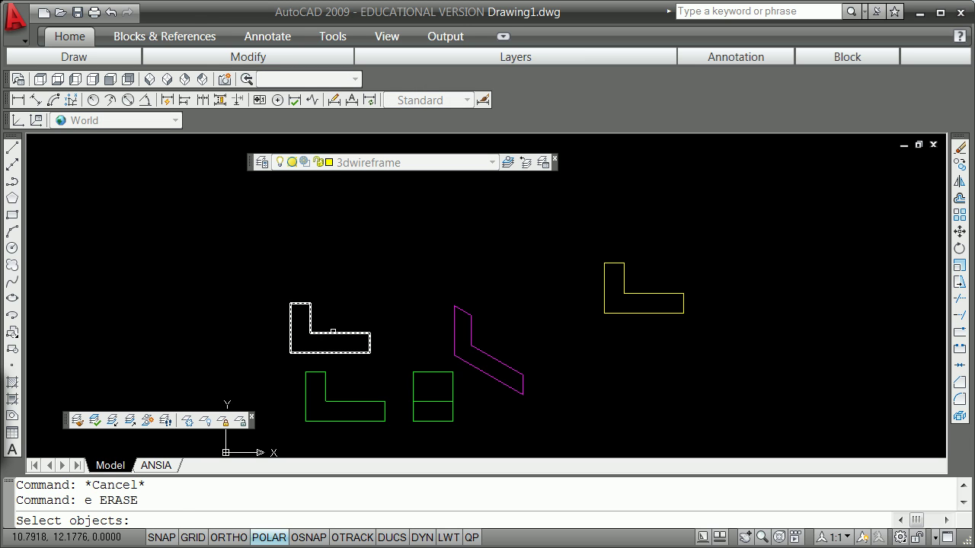
pyautogui.click(333, 332)
pyautogui.press('Return')
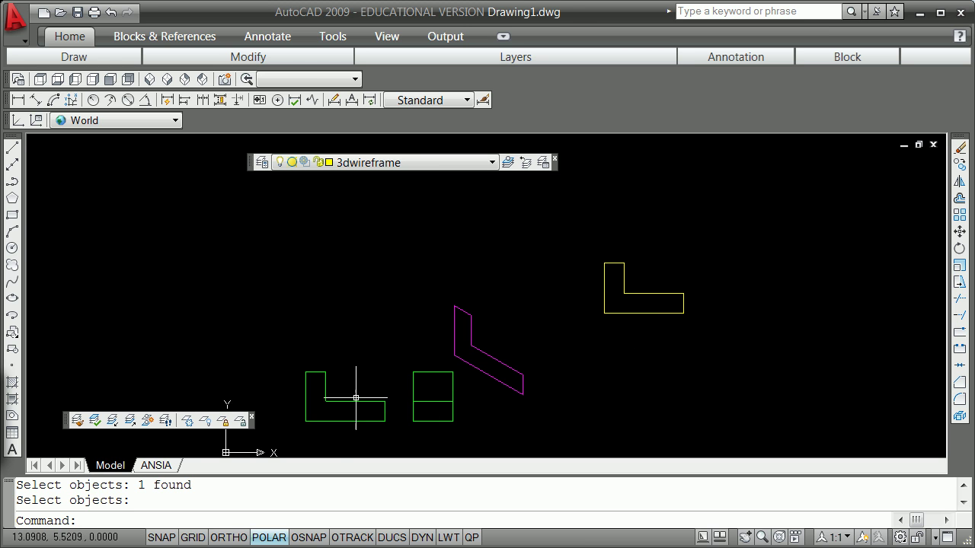
# - Create a new layer named regions
pyautogui.scroll(2, 336, 402)
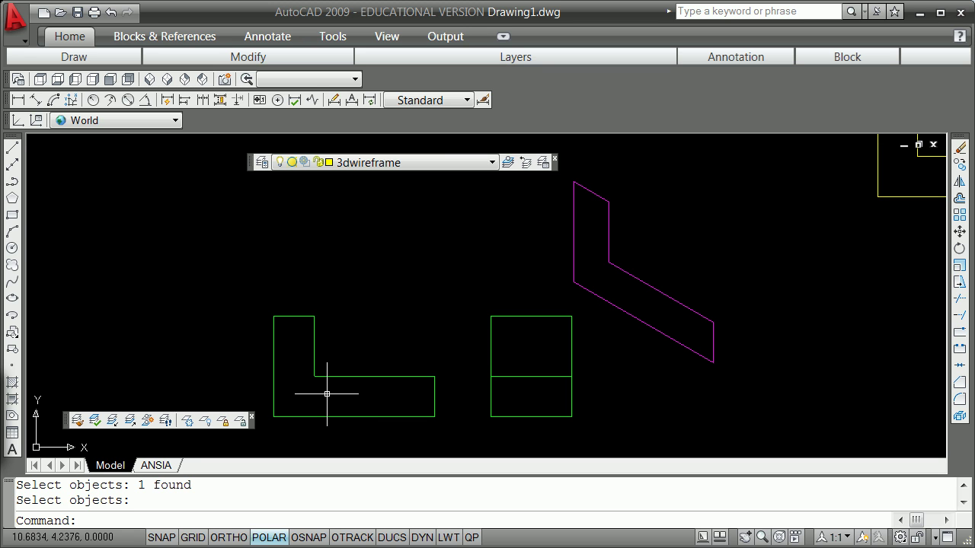
pyautogui.click(260, 161)
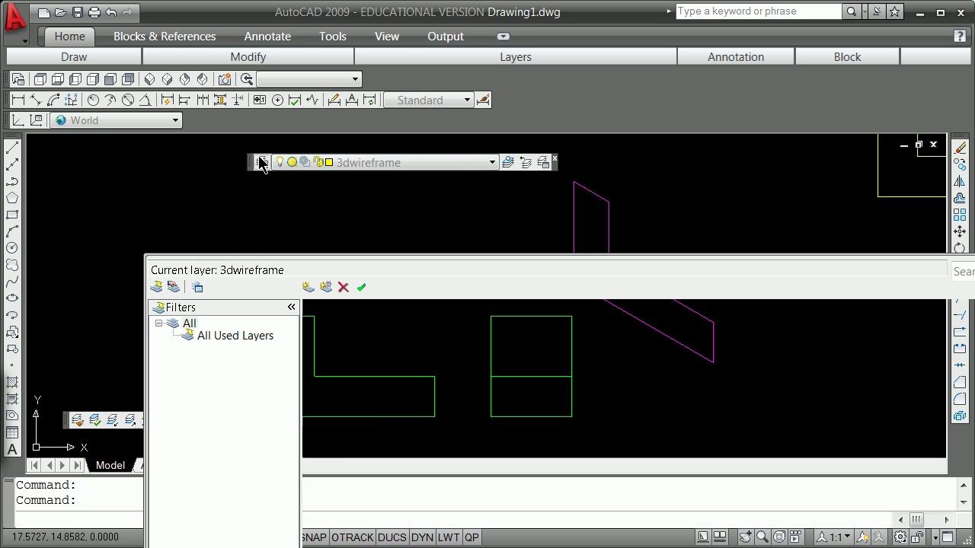
pyautogui.click(309, 287)
pyautogui.write('regions')
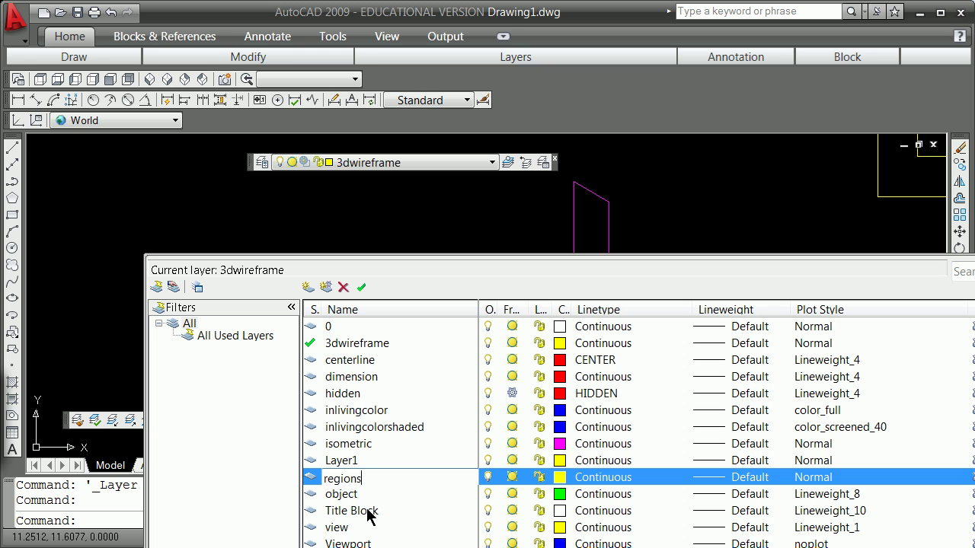
# - Set the color of the regions layer to blue, make it the current layer, and close the layer settings
pyautogui.click(560, 478)
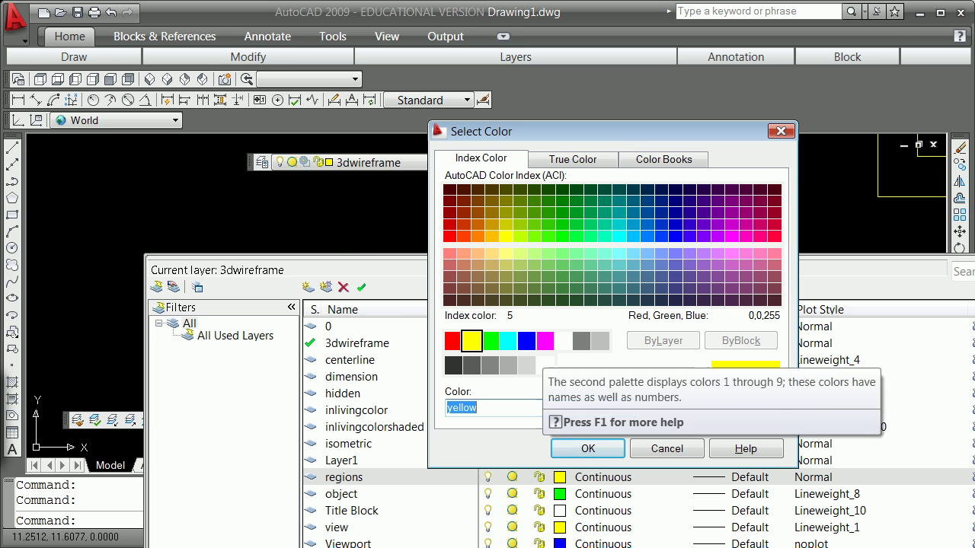
pyautogui.click(527, 341)
pyautogui.click(585, 449)
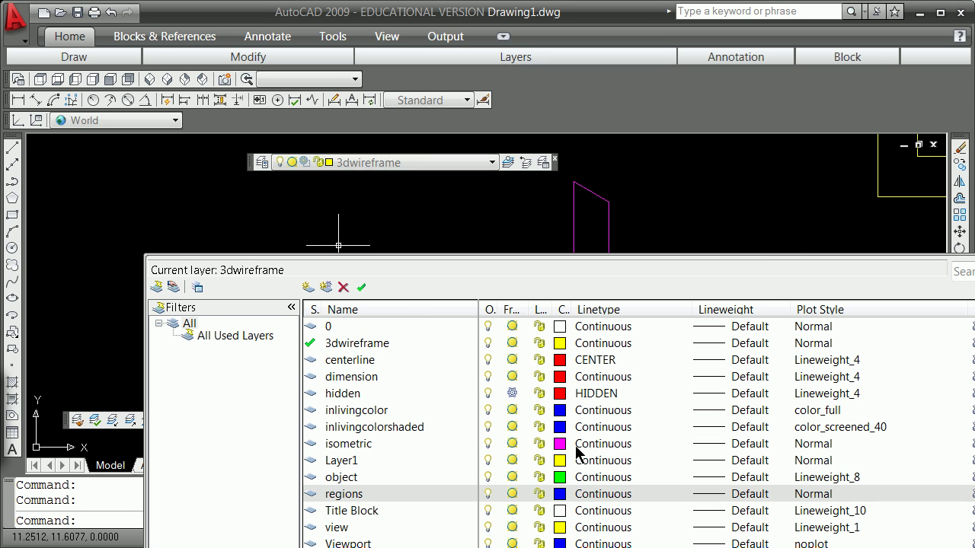
pyautogui.click(492, 163)
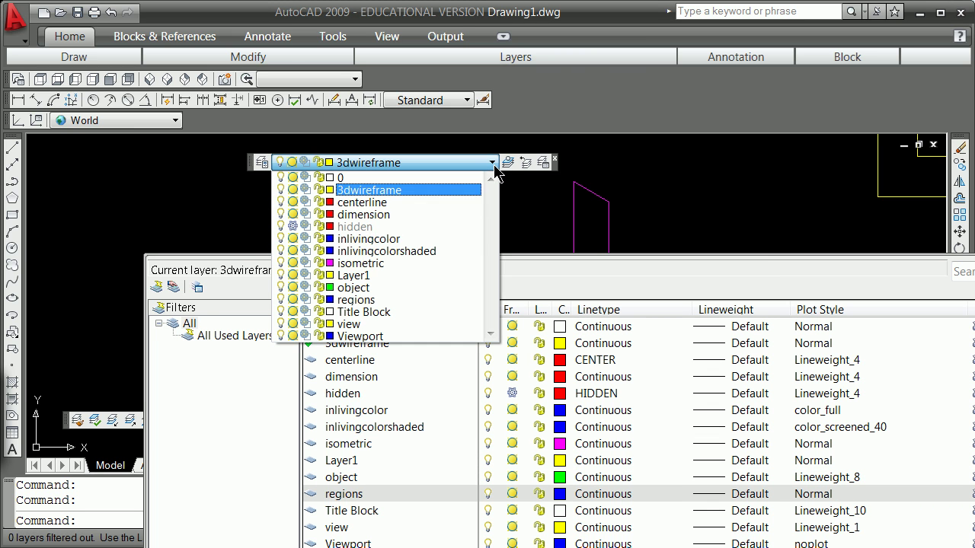
pyautogui.click(364, 300)
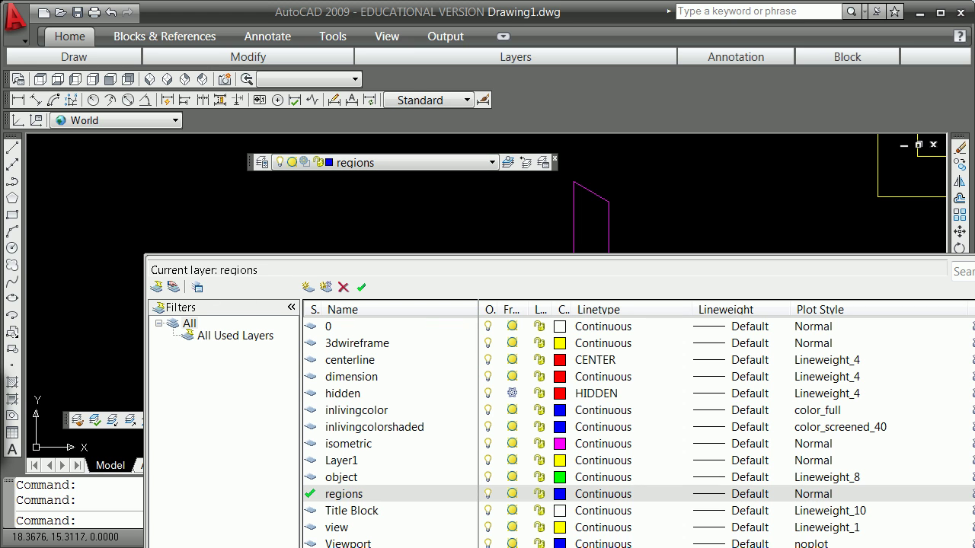
pyautogui.click(343, 495)
pyautogui.click(974, 261)
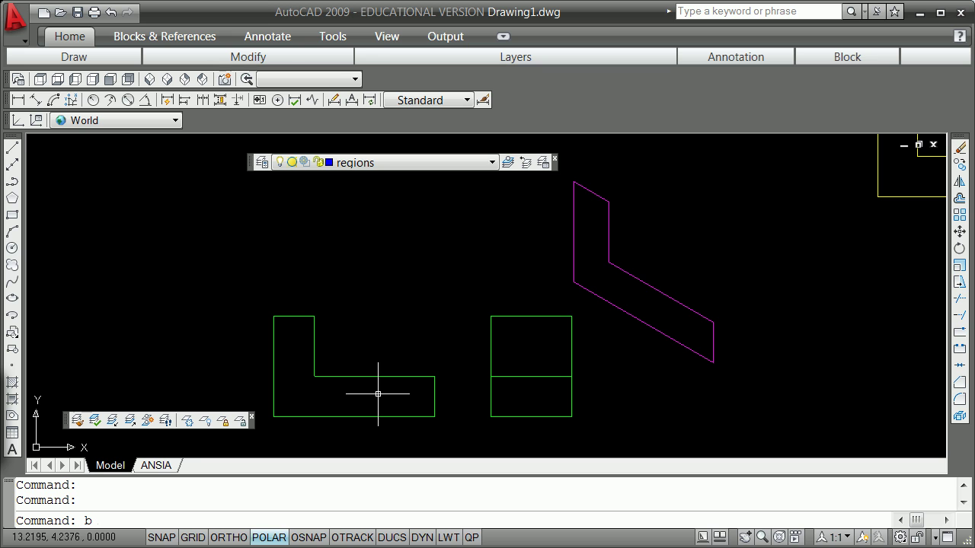
# - Create a region boundary from a point inside the green L-shaped front view with BPOLY, using the Region object type
pyautogui.write('bpoly')
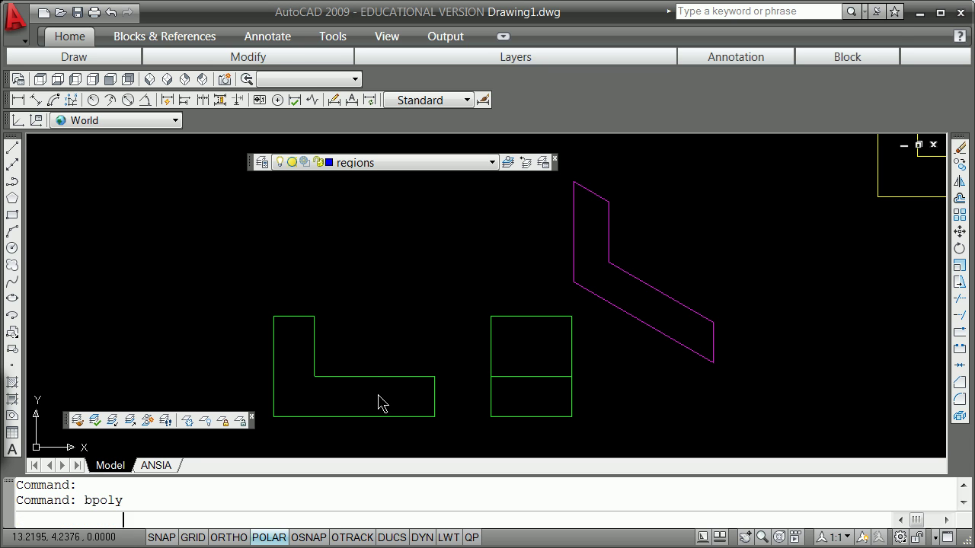
pyautogui.press('Return')
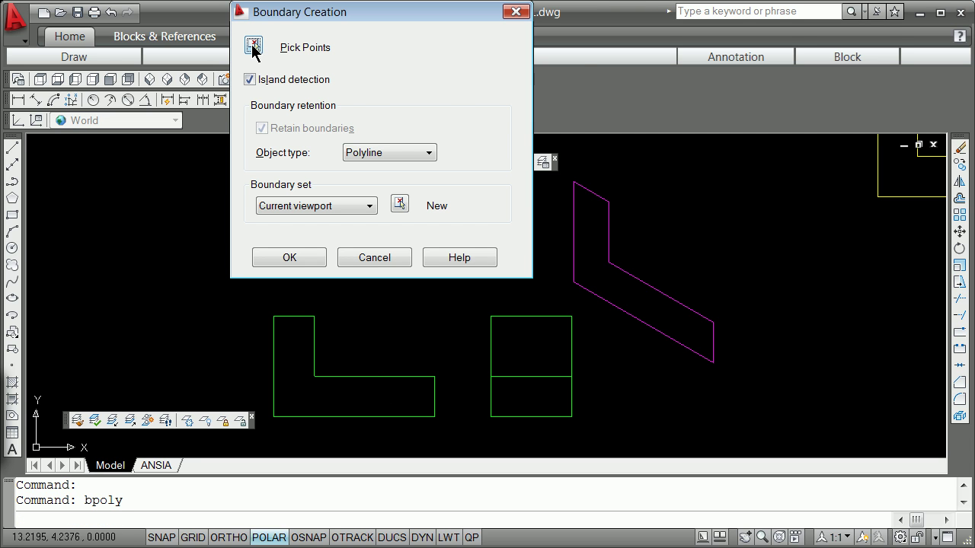
pyautogui.click(371, 154)
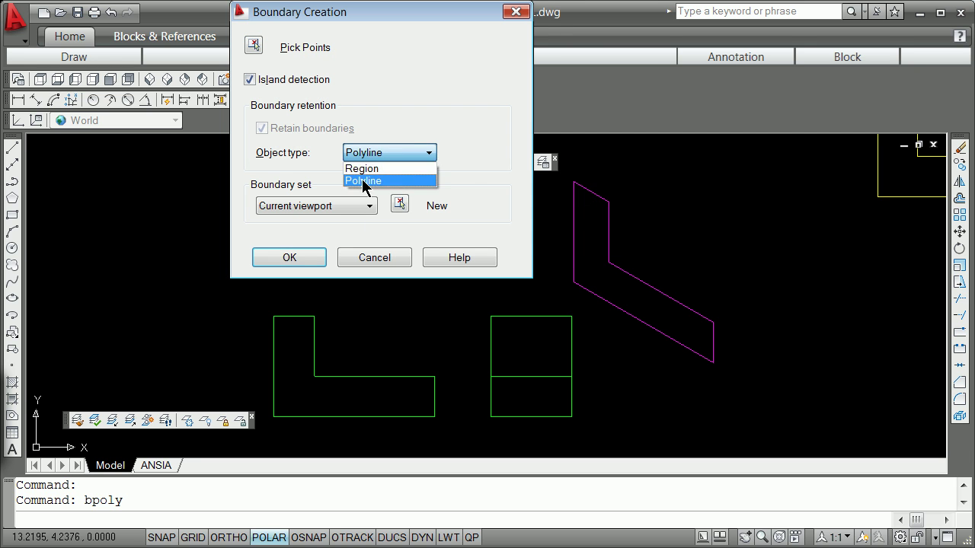
pyautogui.click(362, 169)
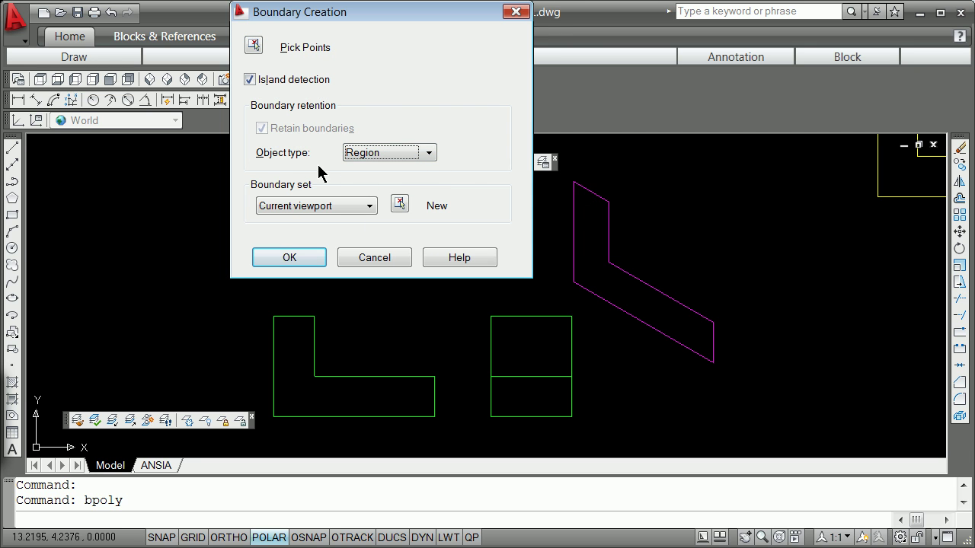
pyautogui.click(255, 48)
pyautogui.click(305, 356)
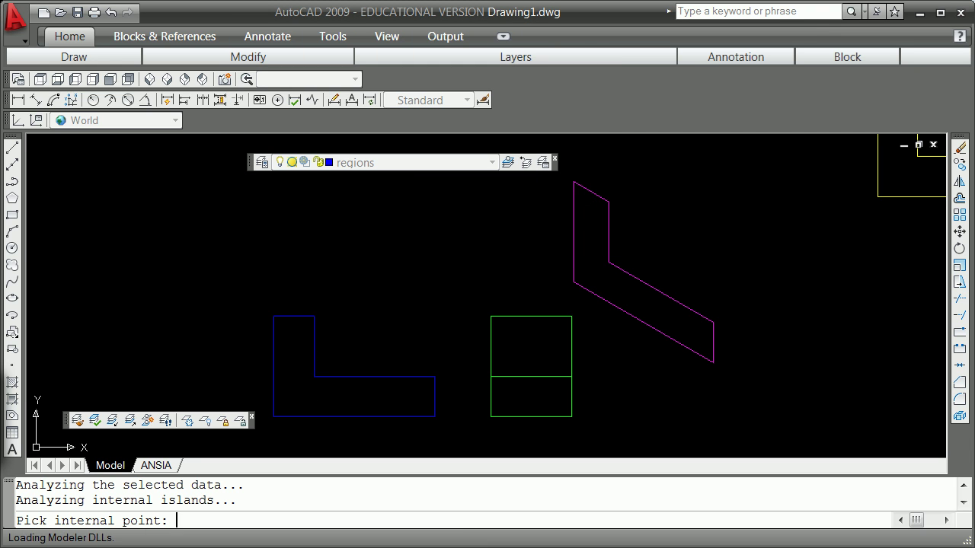
pyautogui.press('Return')
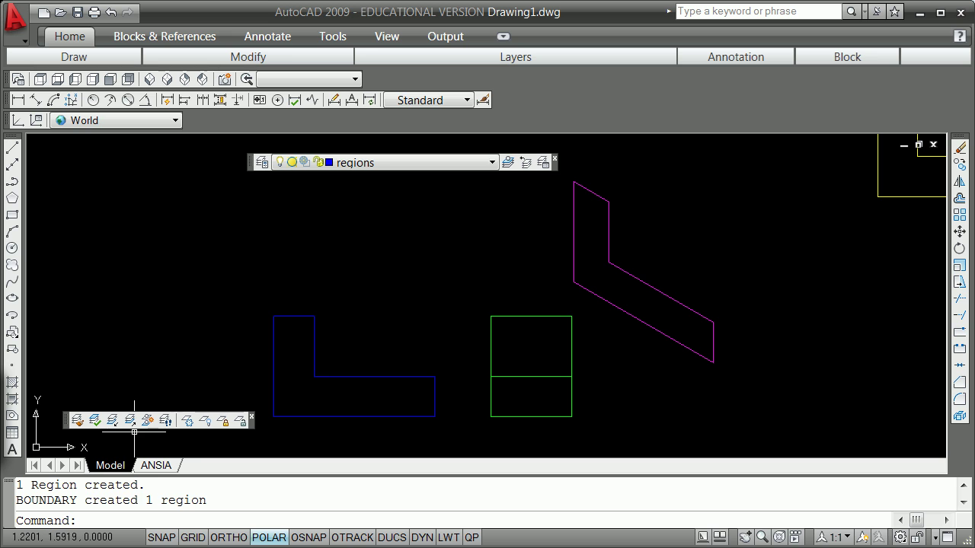
# - Isolate the layer of the blue L-shaped region
pyautogui.click(114, 421)
pyautogui.click(314, 345)
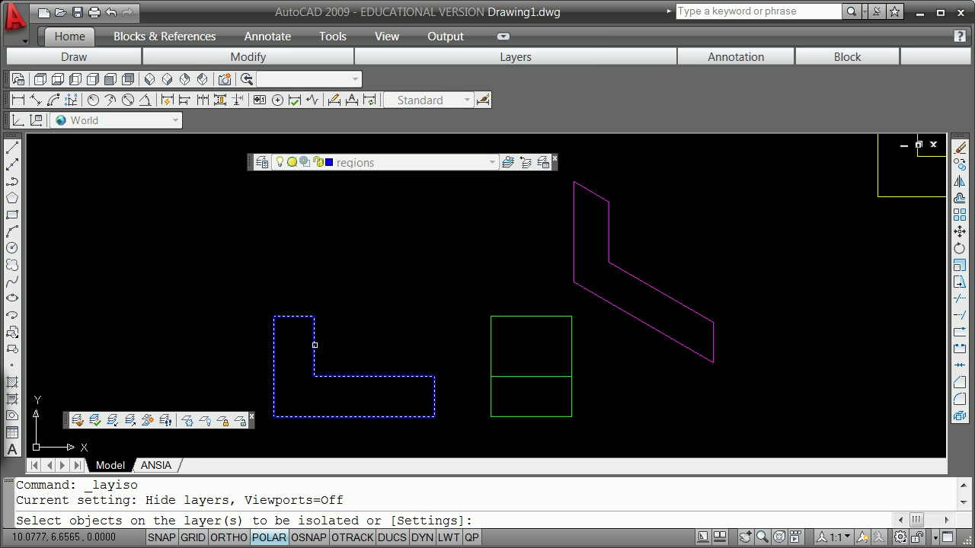
pyautogui.press('Return')
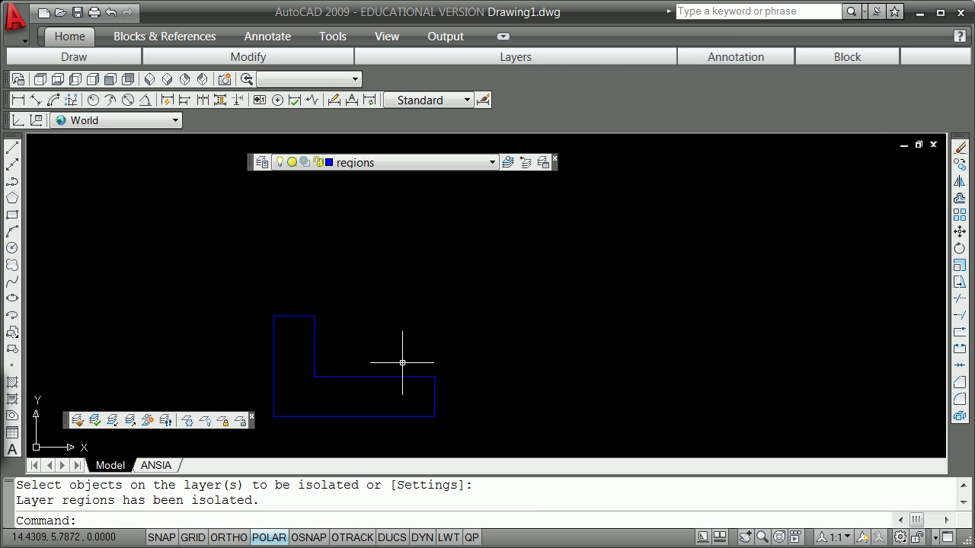
# - Extrude the blue L-shaped region to a height of -4
pyautogui.scroll(-2, 359, 377)
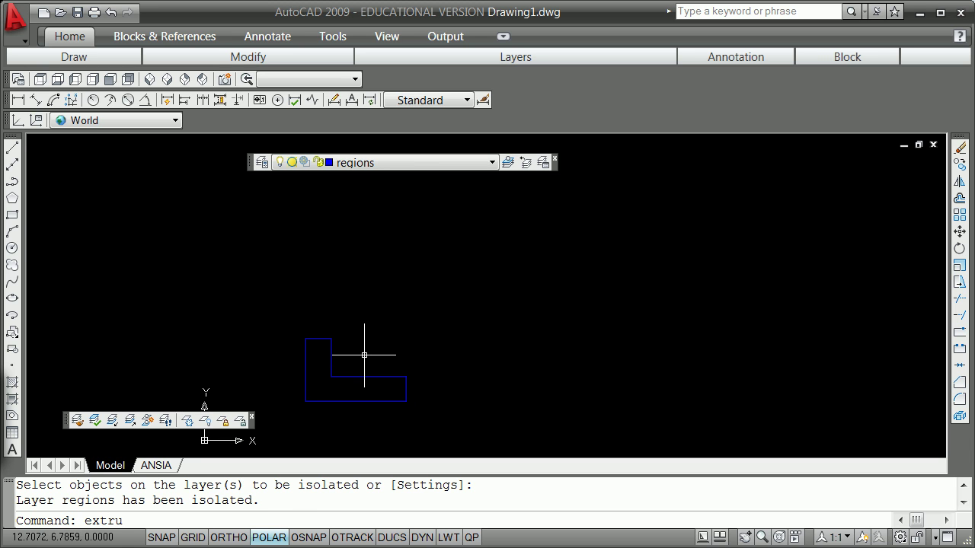
pyautogui.press('Return')
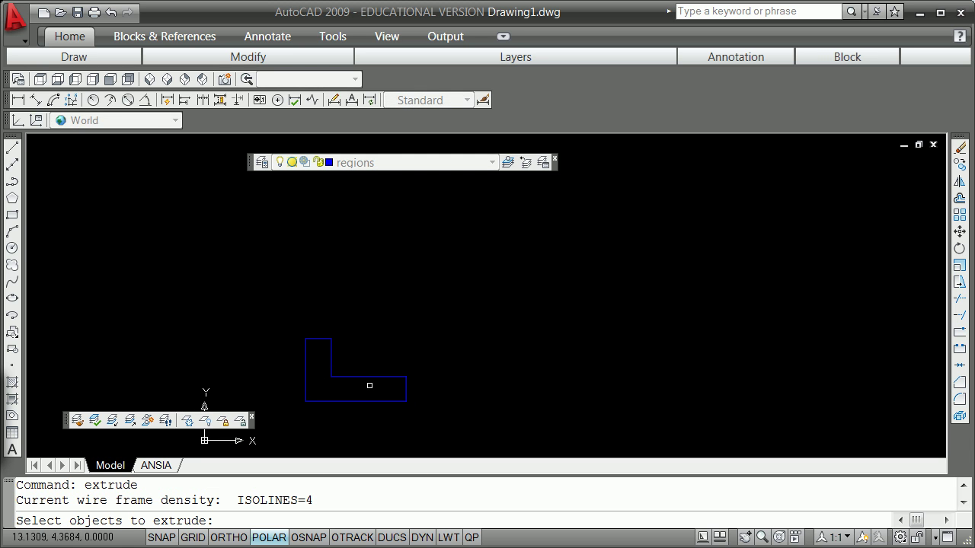
pyautogui.click(377, 376)
pyautogui.press('Return')
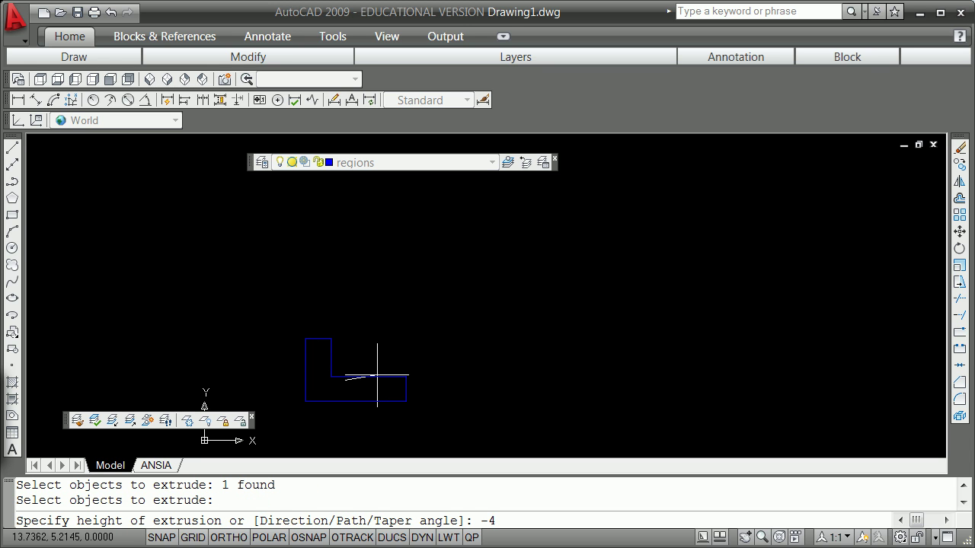
pyautogui.press('Return')
# - Set the viewpoint to 1,1,1 and shade the extruded L-block
pyautogui.write('vpoint')
pyautogui.press('Return')
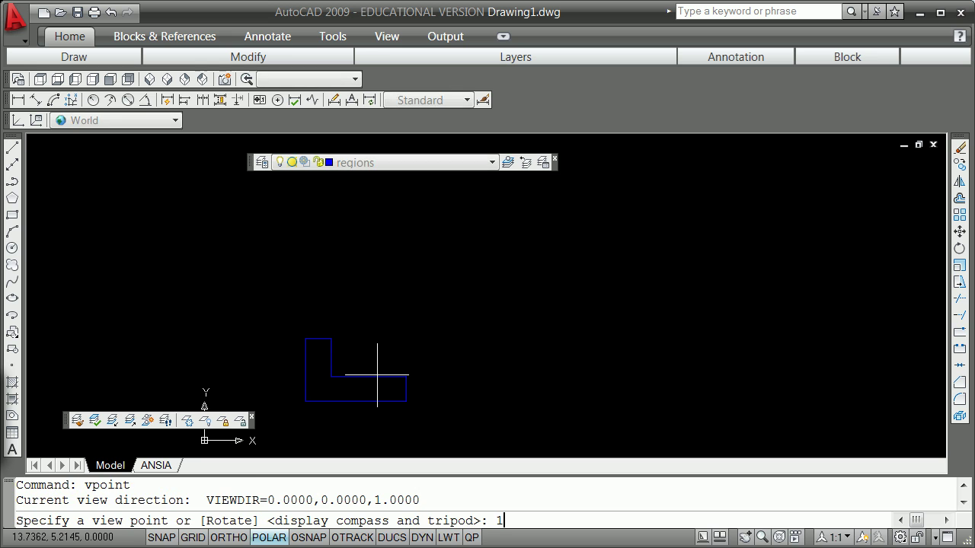
pyautogui.write('1,1,1')
pyautogui.press('Return')
pyautogui.write('shade')
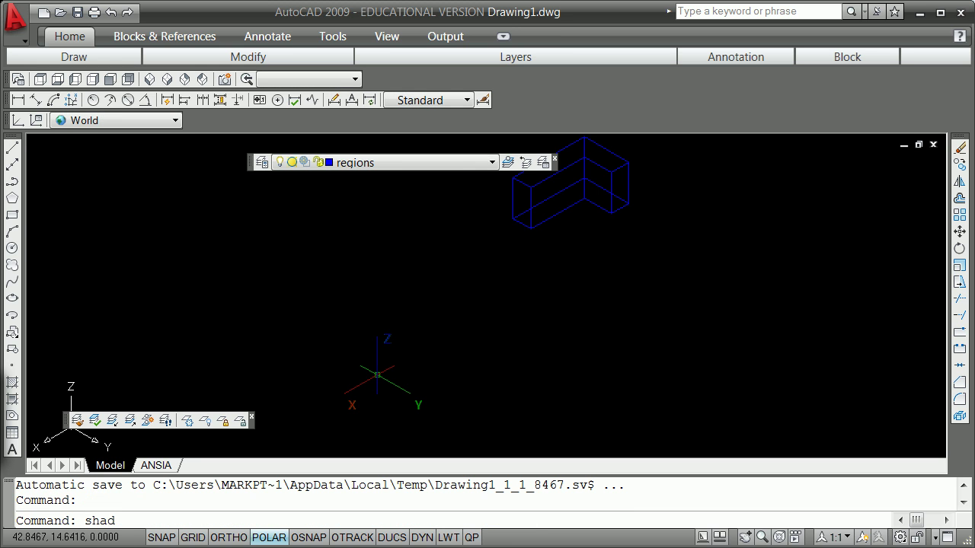
pyautogui.press('Return')
pyautogui.scroll(-2, 458, 348)
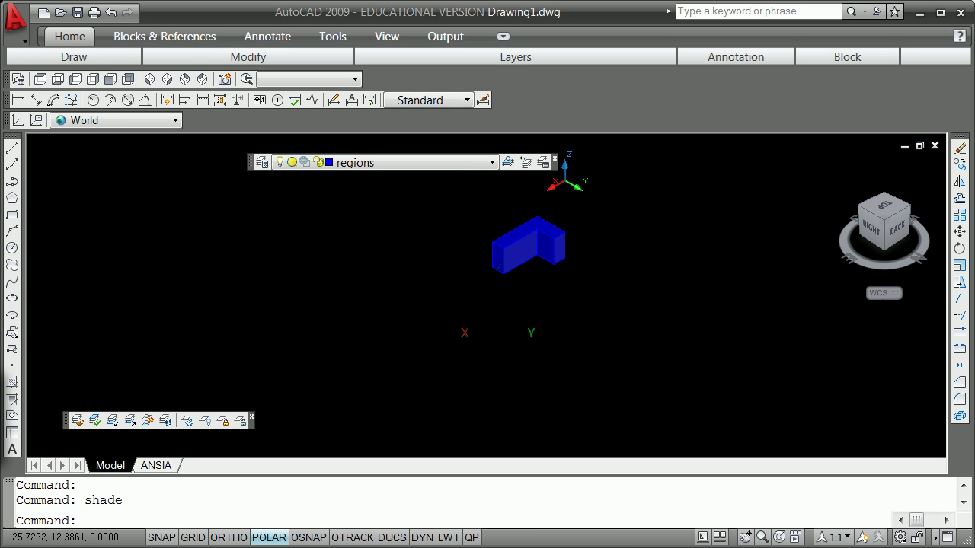
# - Inspect the shaded L-block up close by selecting it, and clear the selection
pyautogui.click(521, 233)
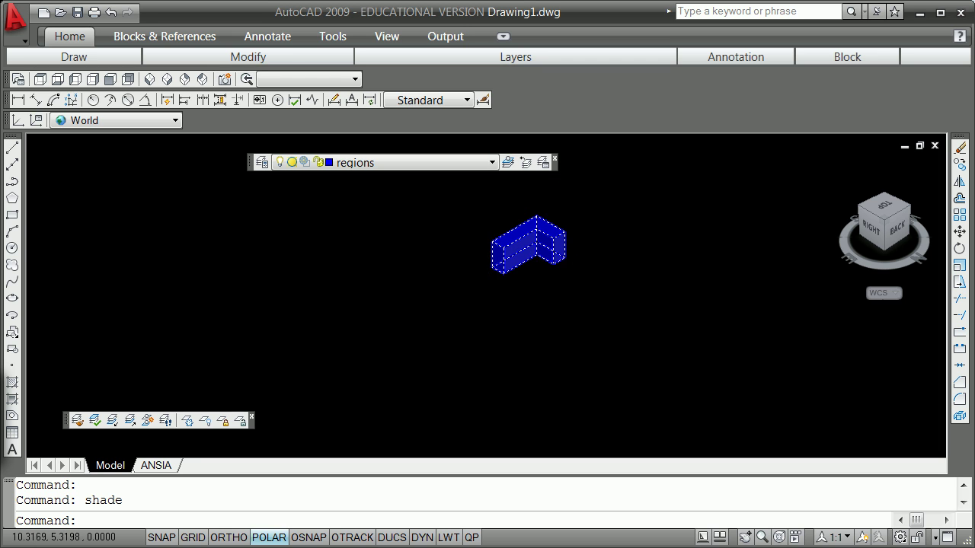
pyautogui.scroll(2, 534, 231)
pyautogui.press('Escape')
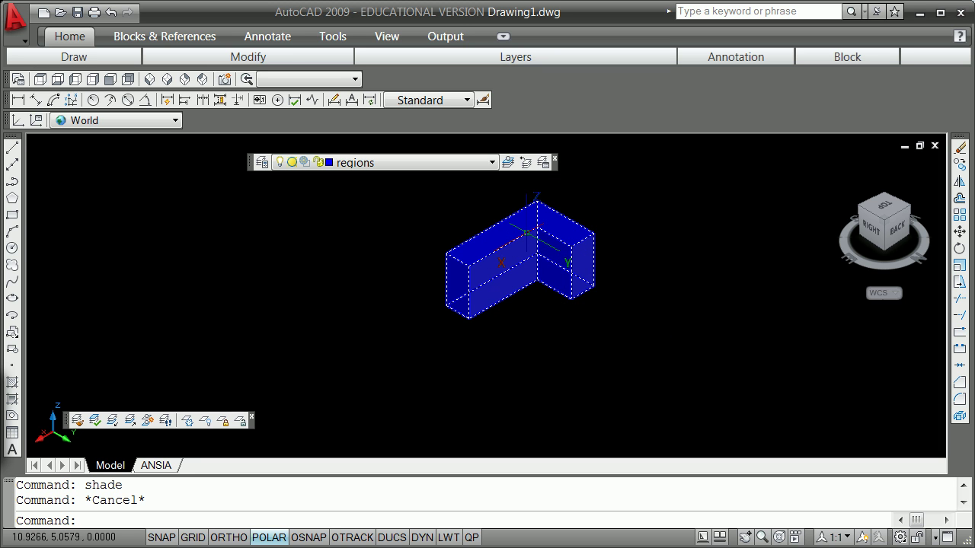
pyautogui.click(525, 299)
pyautogui.click(479, 291)
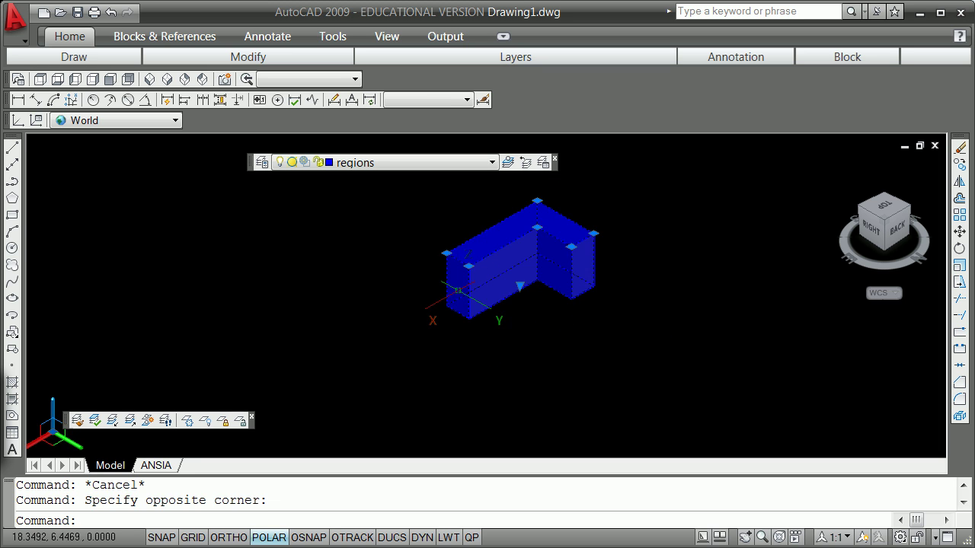
pyautogui.press('Escape')
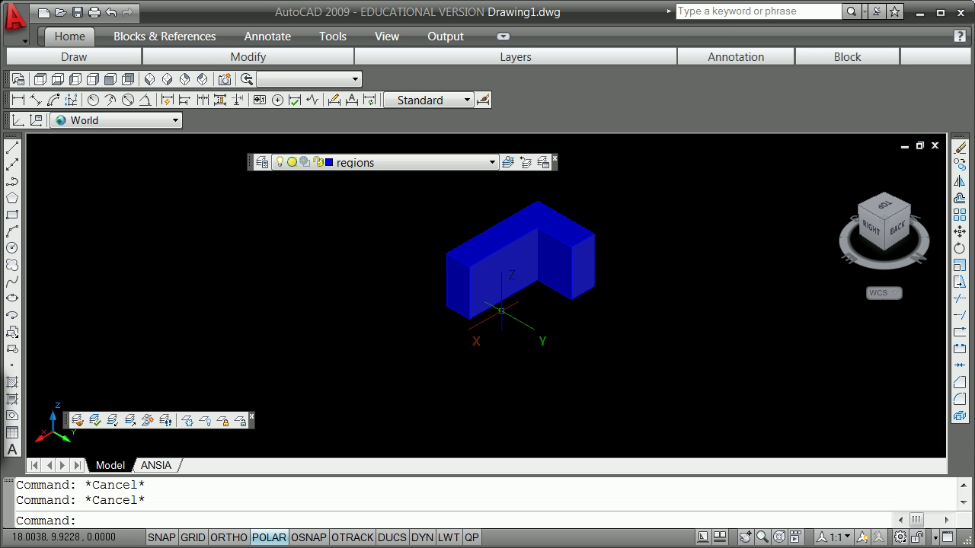
# - Check the mass properties of the L-block solid and leave the report without writing it to a file
pyautogui.write('massprop')
pyautogui.press('Return')
pyautogui.click(552, 246)
pyautogui.press('Return')
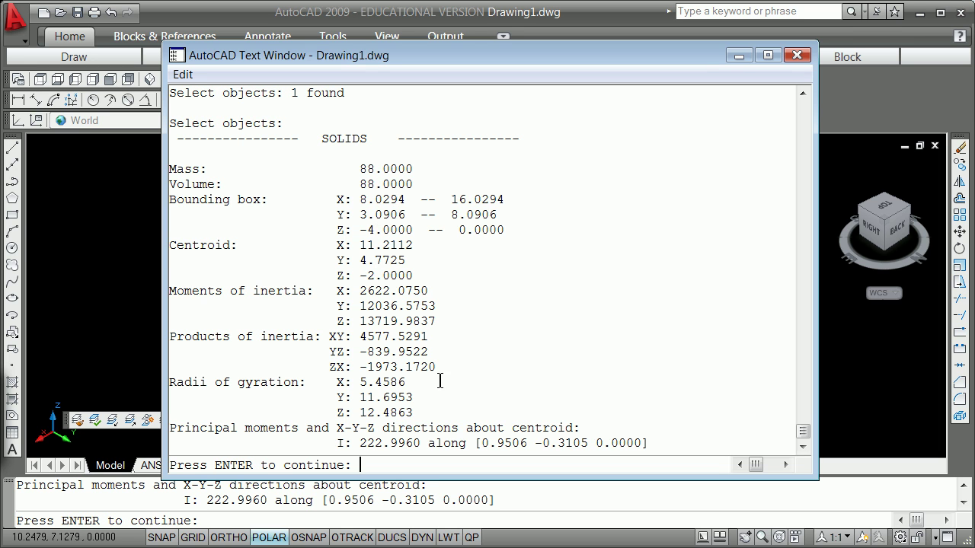
pyautogui.click(798, 55)
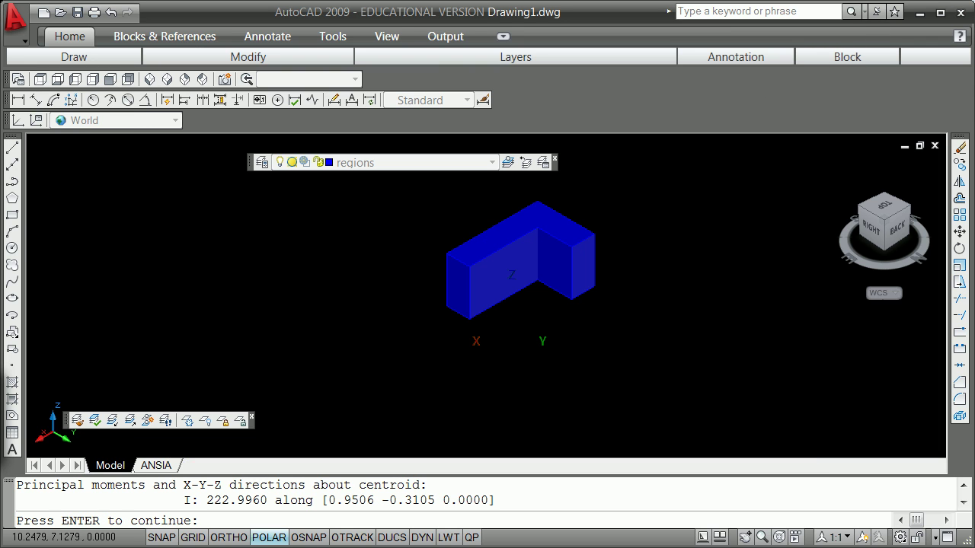
pyautogui.press('Return')
pyautogui.press('Escape')
# - Set the drawing's length units to Architectural
pyautogui.write('units')
pyautogui.press('Return')
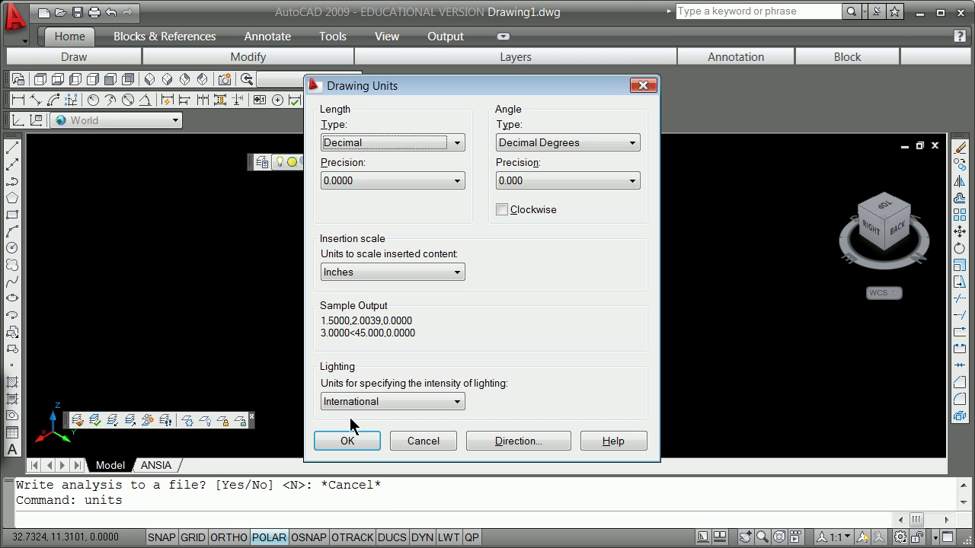
pyautogui.click(457, 144)
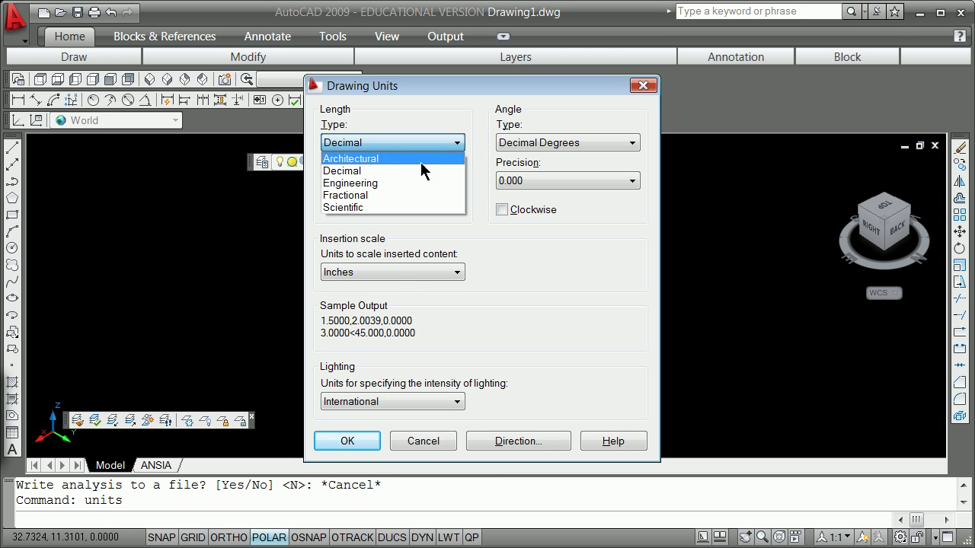
pyautogui.click(400, 160)
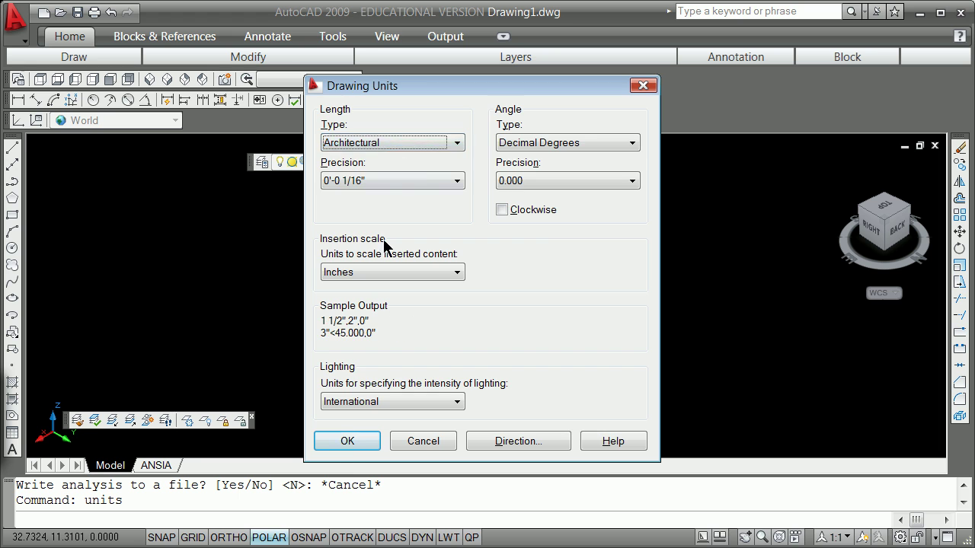
pyautogui.click(349, 445)
pyautogui.write('list')
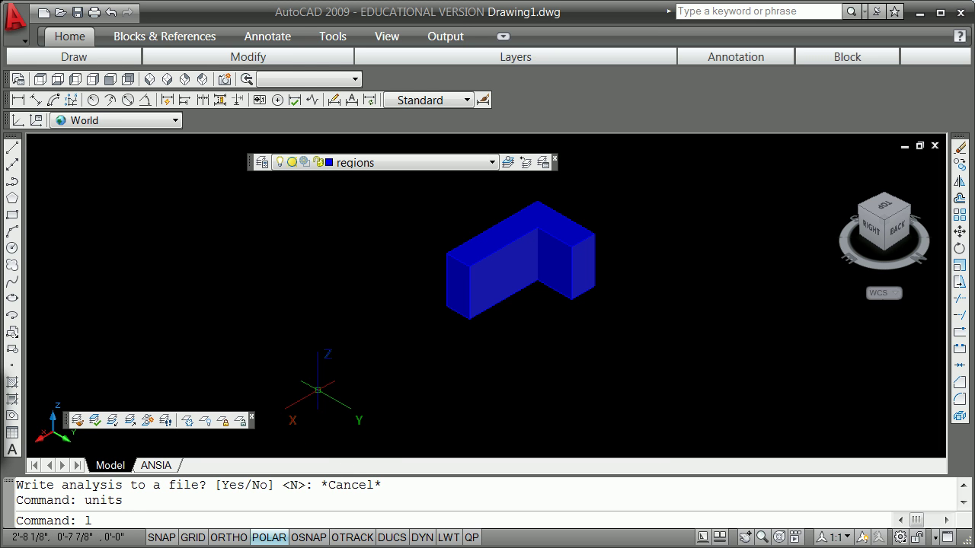
pyautogui.press('Return')
pyautogui.press('Escape')
# - Review the L-block solid's mass properties in the architectural units and decline writing the analysis to a file
pyautogui.write('mass')
pyautogui.press('Return')
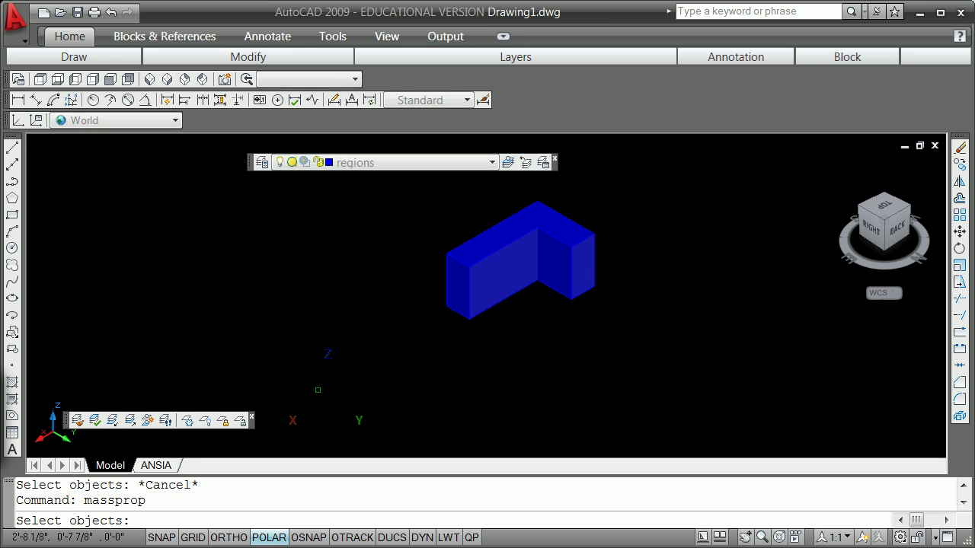
pyautogui.click(507, 244)
pyautogui.press('Return')
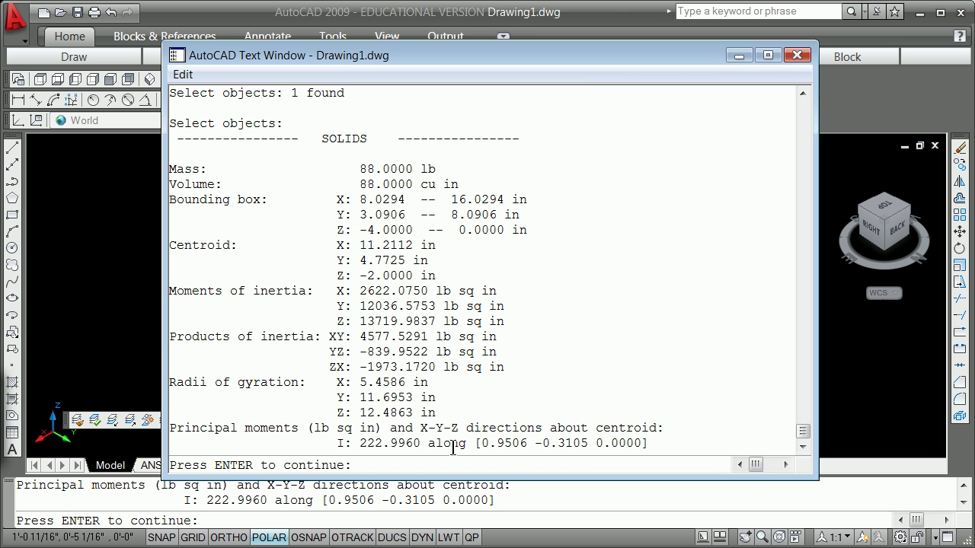
pyautogui.press('Return')
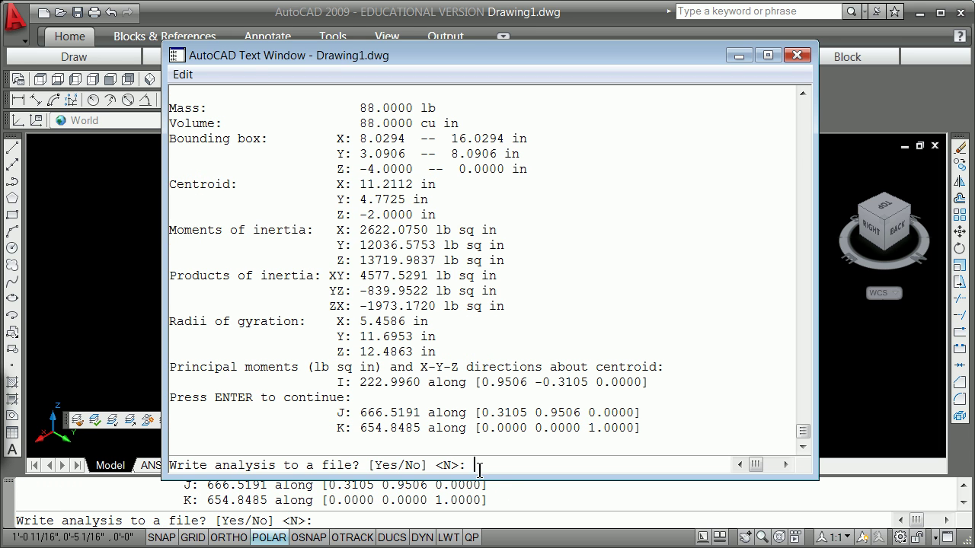
pyautogui.press('Return')
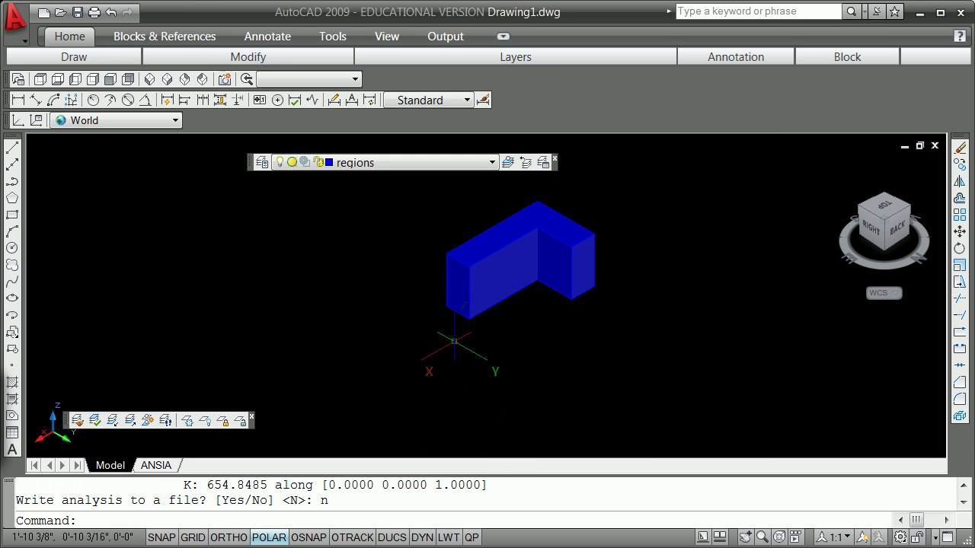
# - Restore the layers hidden by the layer isolation
pyautogui.scroll(-8, 419, 337)
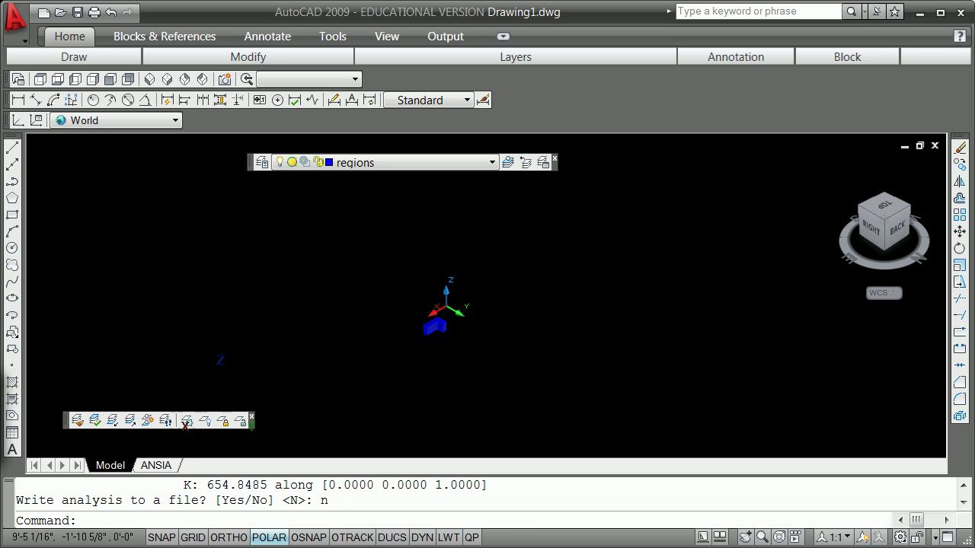
pyautogui.click(130, 420)
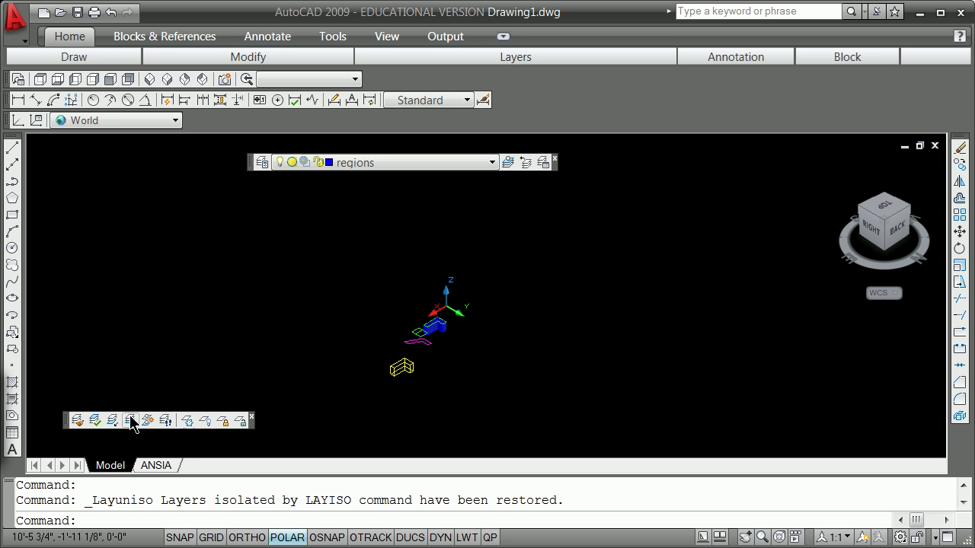
# - Examine the L-block solid and the surrounding wireframe, oblique and orthographic drawings from several viewing angles
pyautogui.scroll(8, 398, 384)
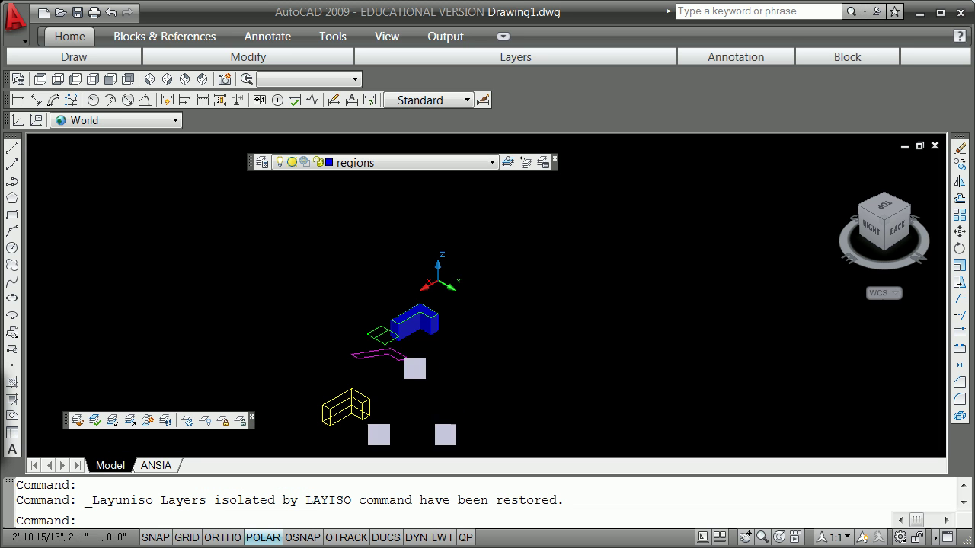
pyautogui.scroll(-4, 366, 393)
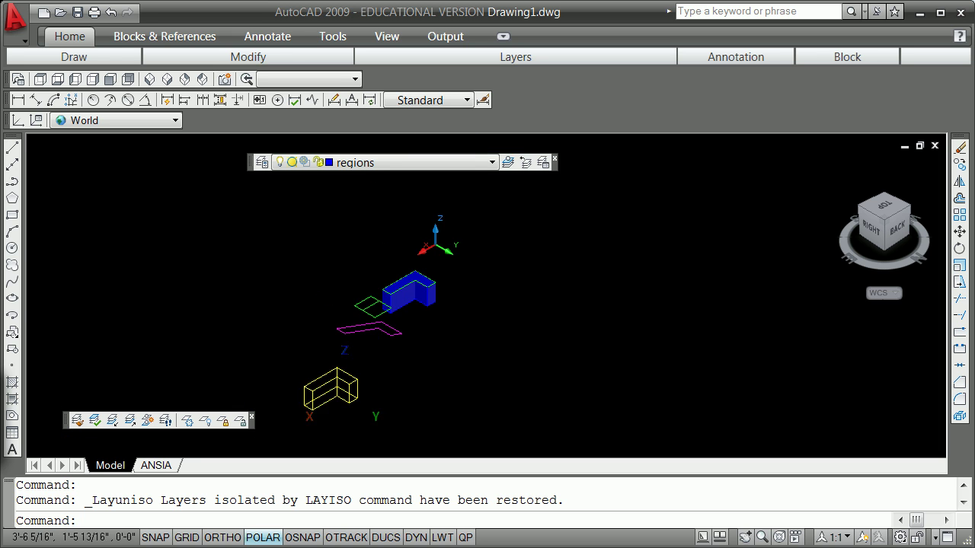
pyautogui.scroll(5, 314, 396)
pyautogui.scroll(-4, 313, 399)
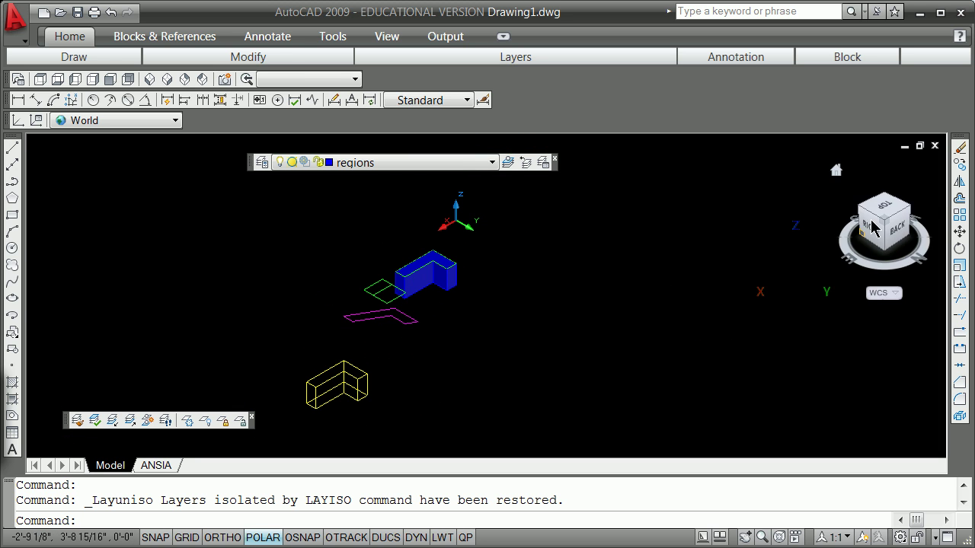
pyautogui.moveTo(872, 236)
pyautogui.mouseDown()
pyautogui.moveTo(922, 209)
pyautogui.moveTo(863, 232)
pyautogui.moveTo(805, 221)
pyautogui.moveTo(818, 239)
pyautogui.moveTo(883, 236)
pyautogui.moveTo(895, 255)
pyautogui.moveTo(884, 228)
pyautogui.mouseUp()
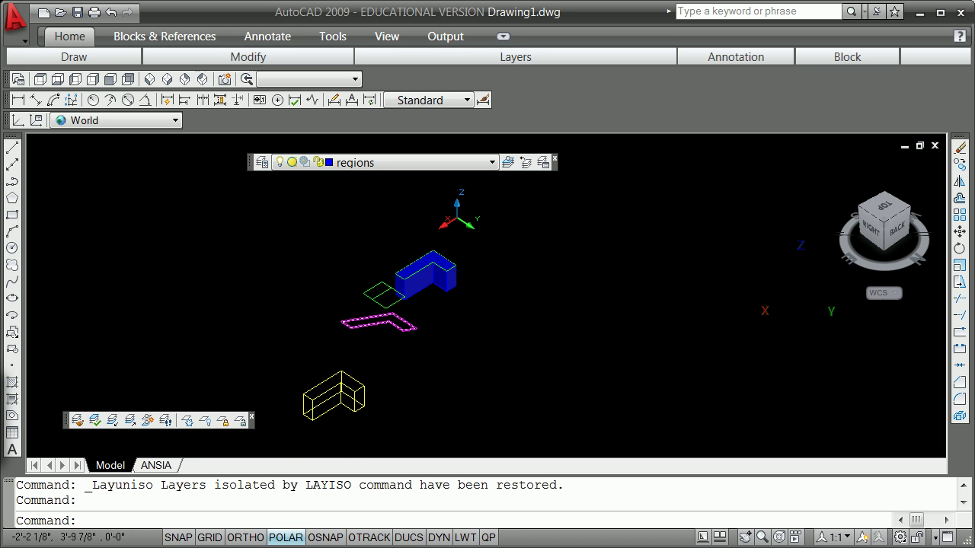
pyautogui.moveTo(884, 227)
pyautogui.mouseDown()
pyautogui.moveTo(932, 211)
pyautogui.moveTo(873, 212)
pyautogui.mouseUp()
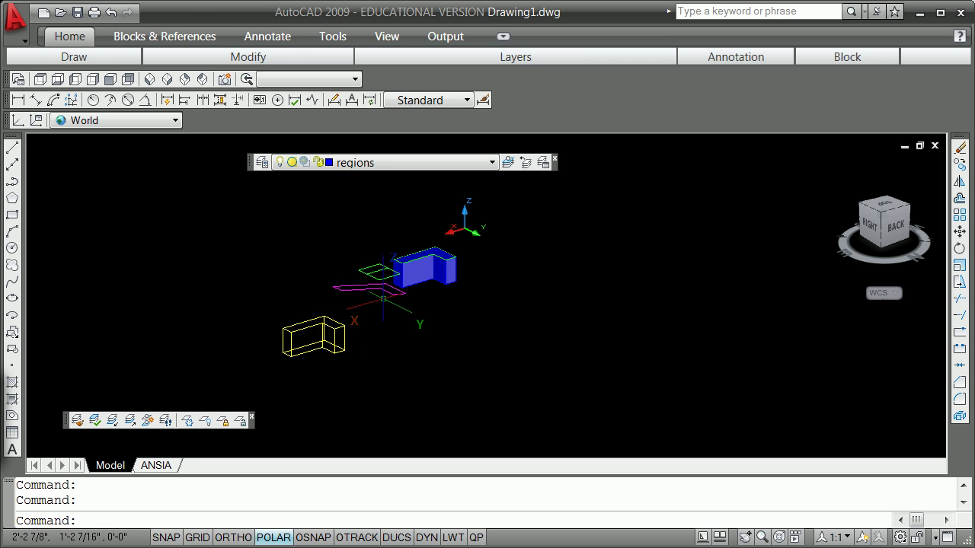
pyautogui.scroll(3, 381, 292)
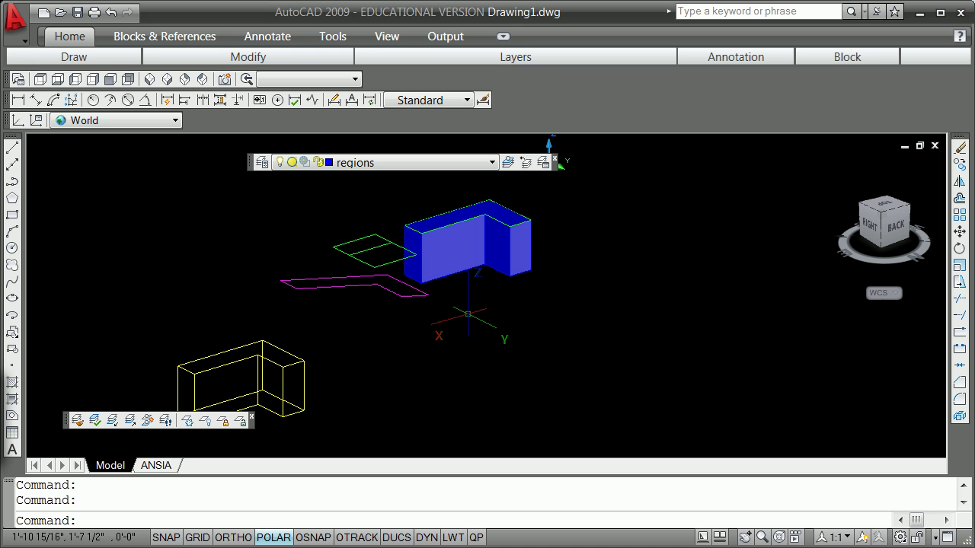
pyautogui.click(495, 229)
pyautogui.press('Escape')
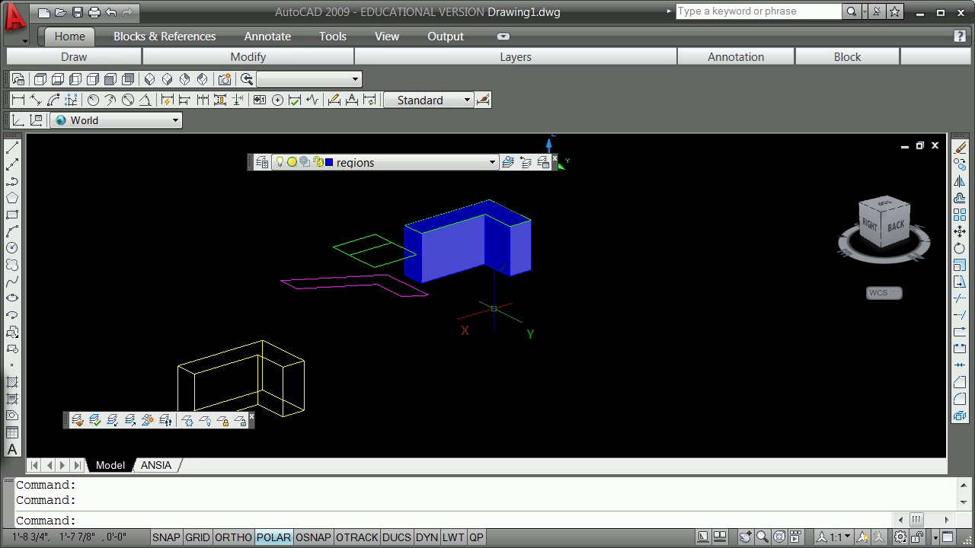
pyautogui.scroll(-2, 493, 309)
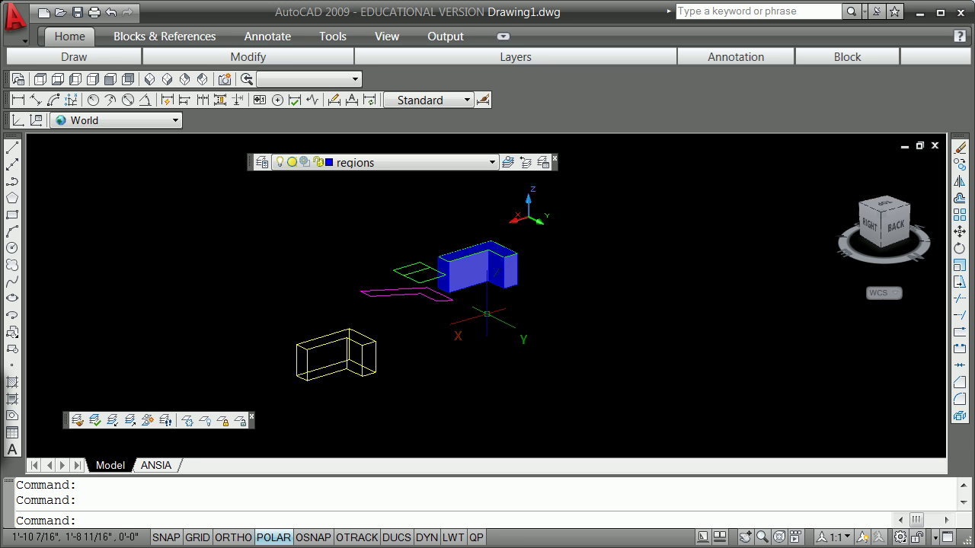
# - Show the plan view of the current UCS and look over the L-block drawings from above
pyautogui.press('Return')
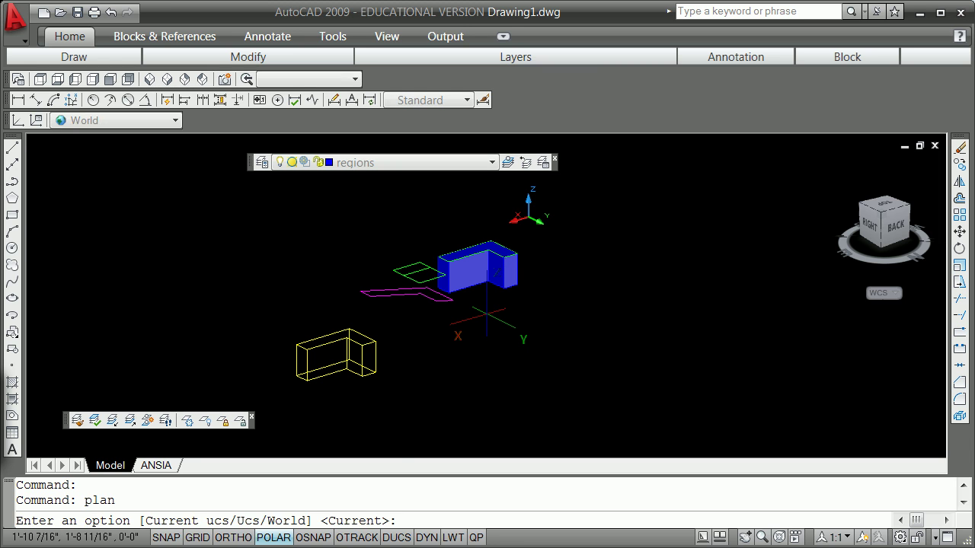
pyautogui.press('Return')
pyautogui.scroll(-3, 501, 335)
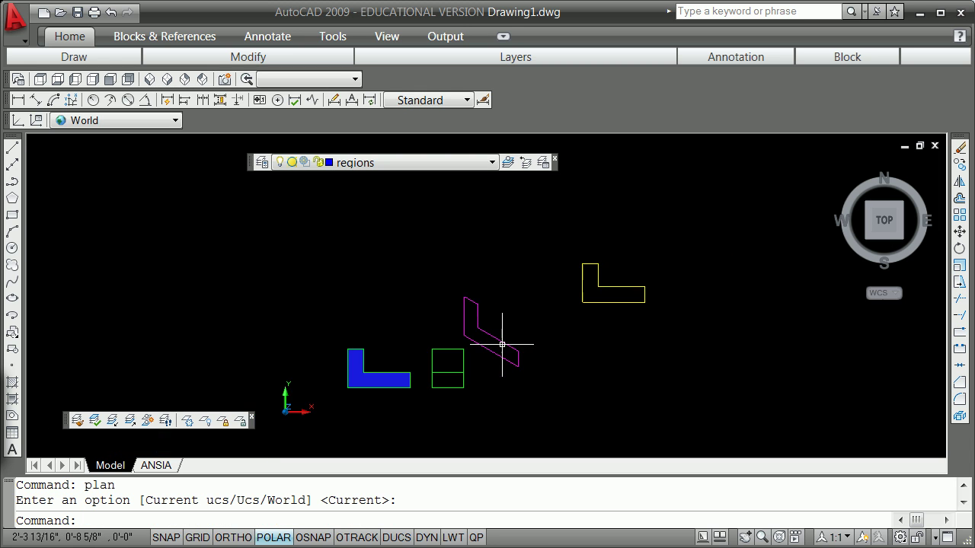
pyautogui.scroll(2, 442, 392)
pyautogui.scroll(1, 418, 384)
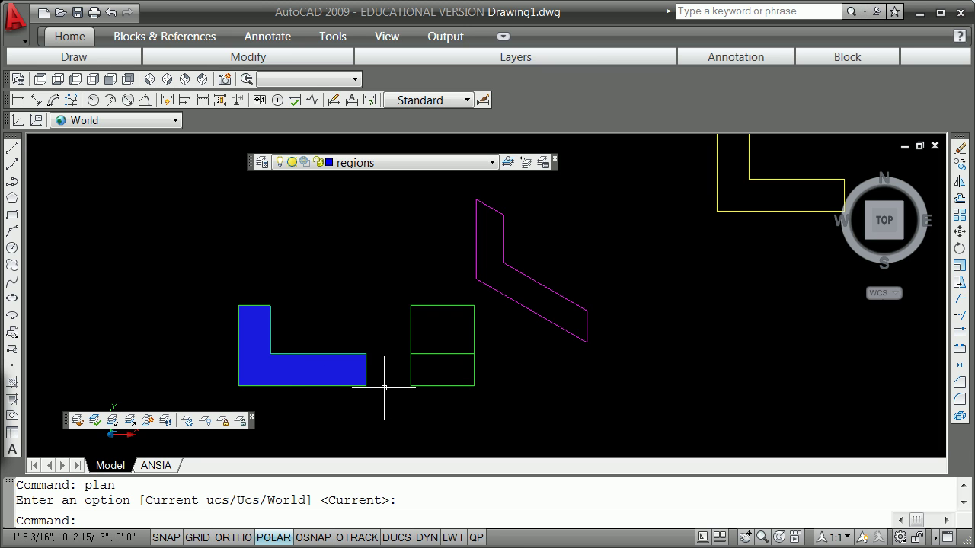
pyautogui.scroll(-2, 383, 387)
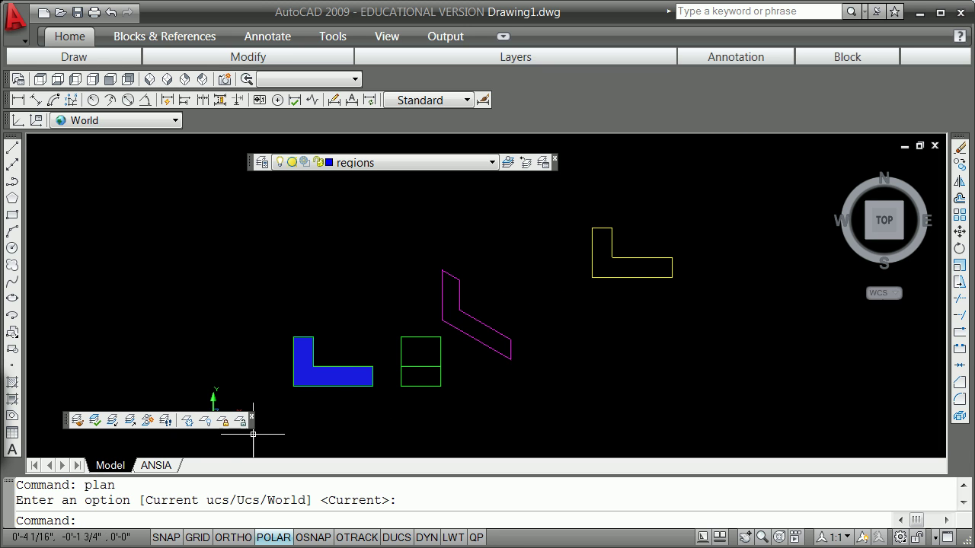
# - Set the viewpoint to 1,1,1 for an isometric view of the drawings
pyautogui.write('voinpoint')
pyautogui.press('Return')
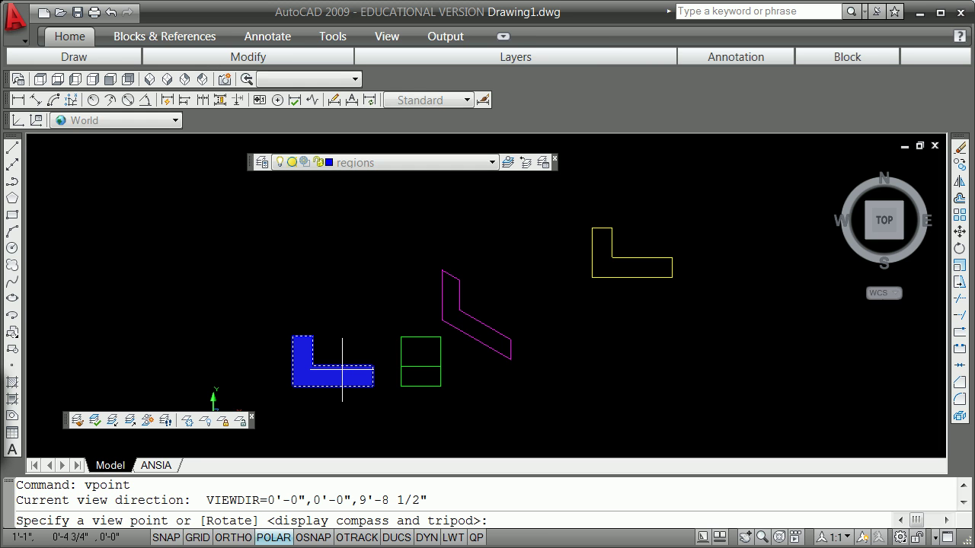
pyautogui.write('1,1,1')
pyautogui.press('Return')
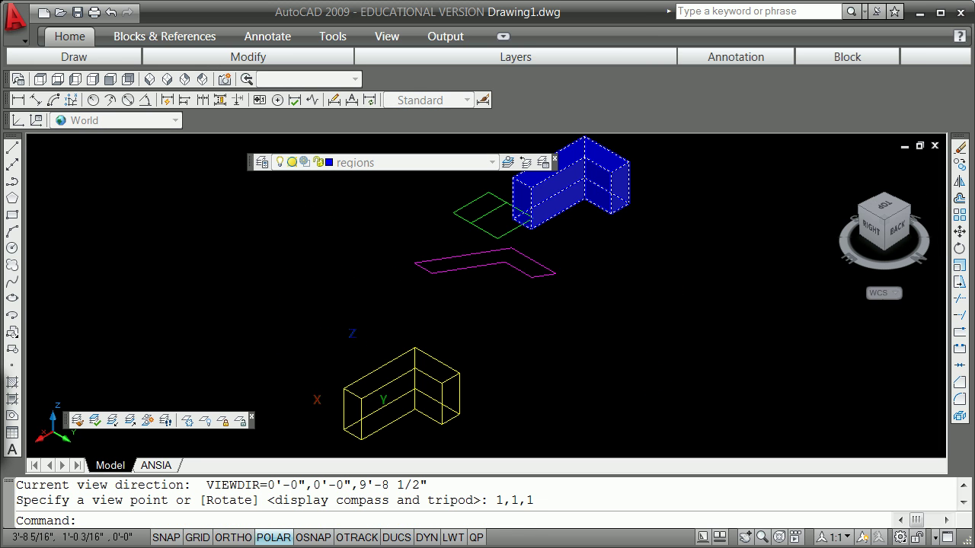
# - Enable Dynamic UCS and draw a circle on the long vertical inner face of the blue L-block solid
pyautogui.scroll(8, 570, 154)
pyautogui.scroll(-2, 532, 231)
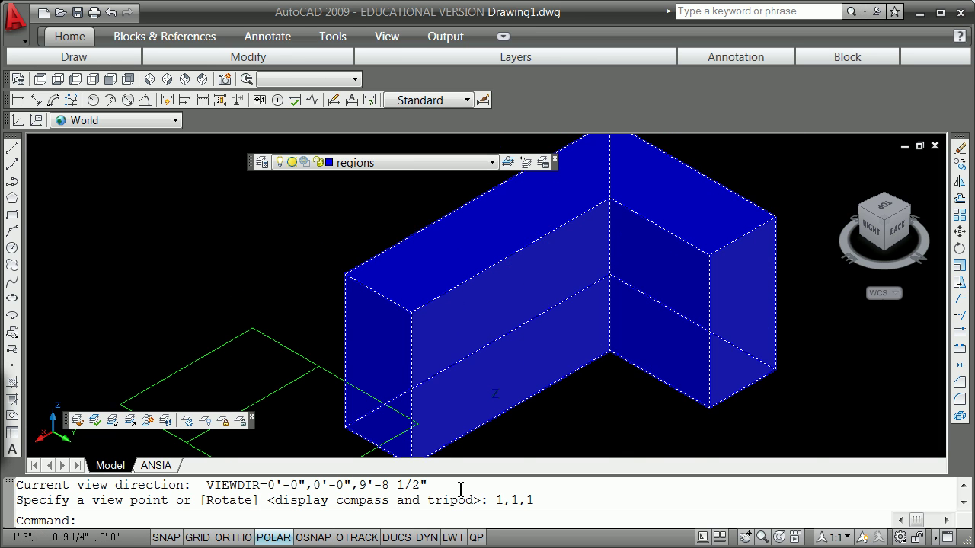
pyautogui.click(395, 539)
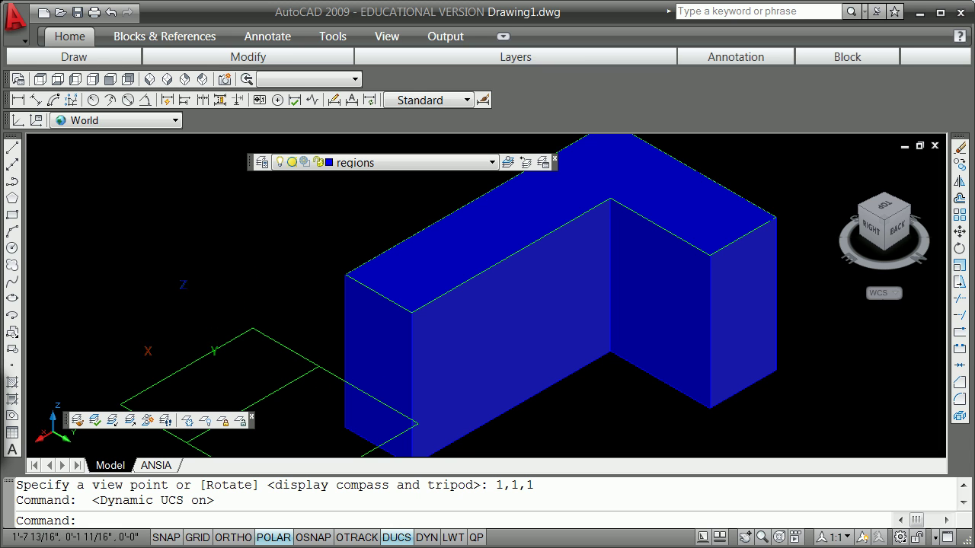
pyautogui.click(13, 249)
pyautogui.click(499, 340)
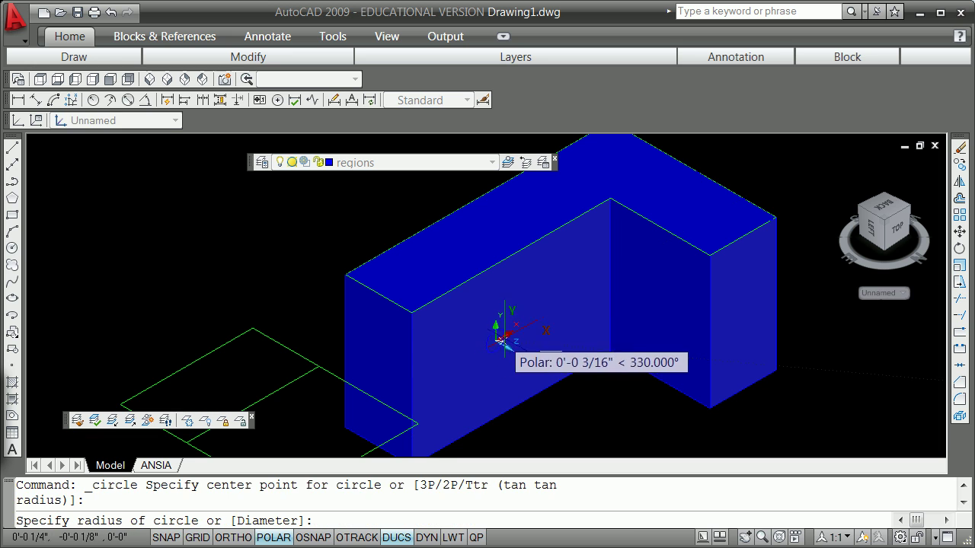
pyautogui.click(524, 324)
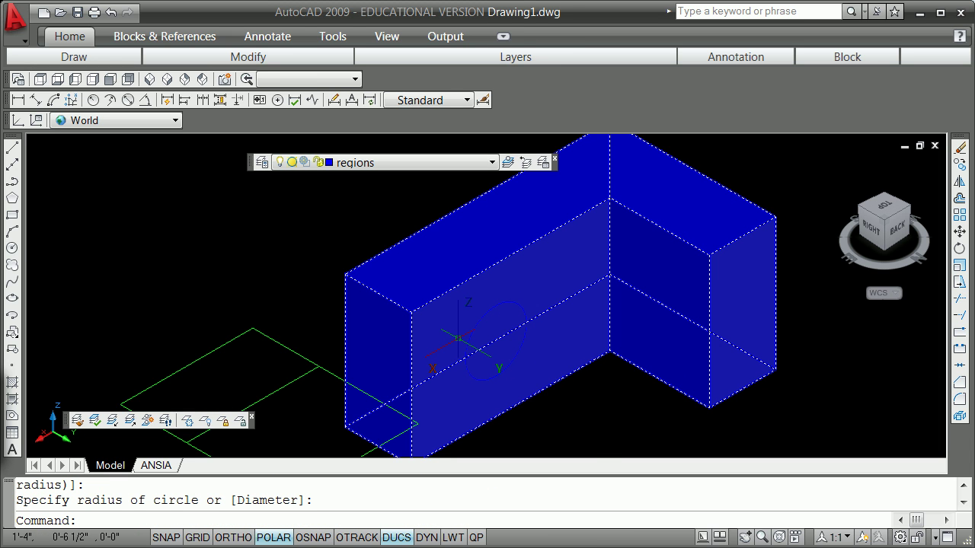
# - Extrude the circle on the L-block's long face with a height of -2
pyautogui.write('extrude')
pyautogui.press('Return')
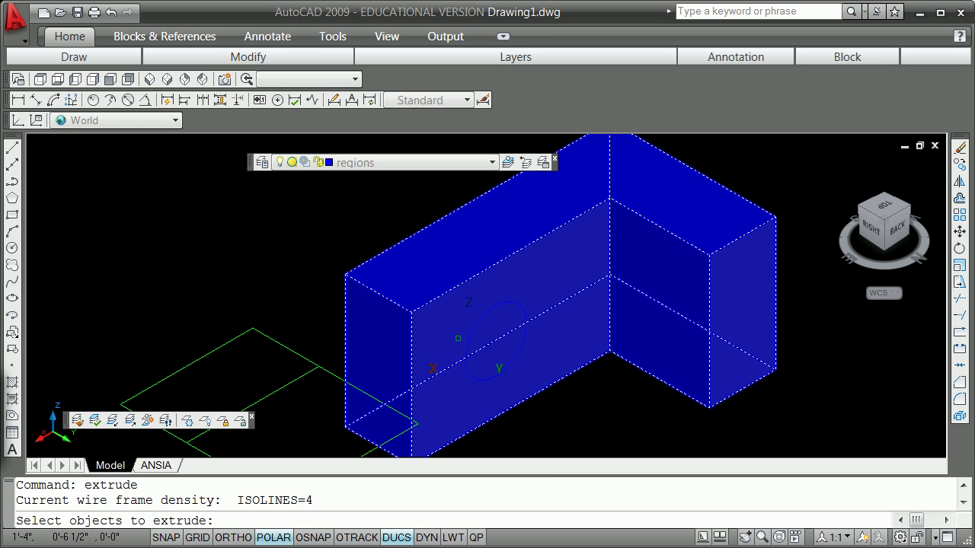
pyautogui.click(498, 305)
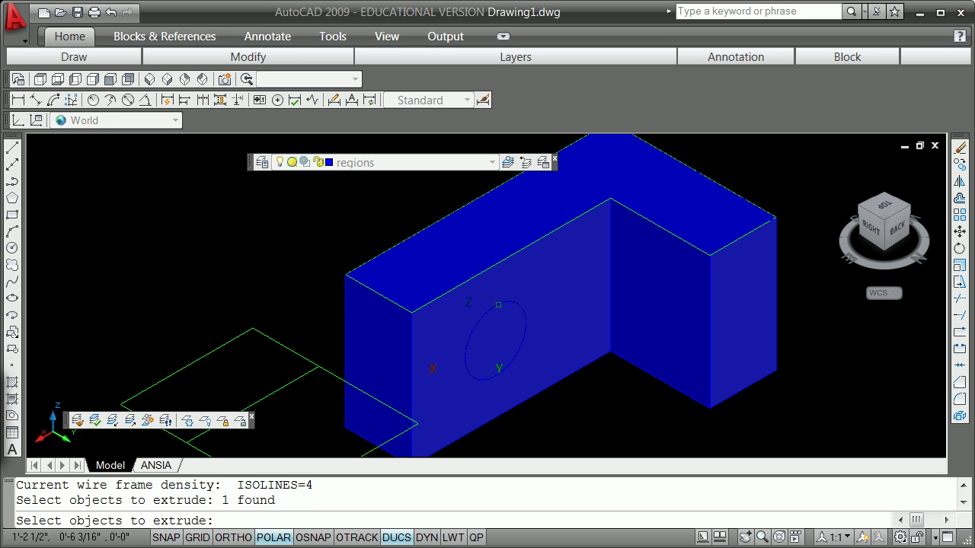
pyautogui.press('Return')
pyautogui.write('-')
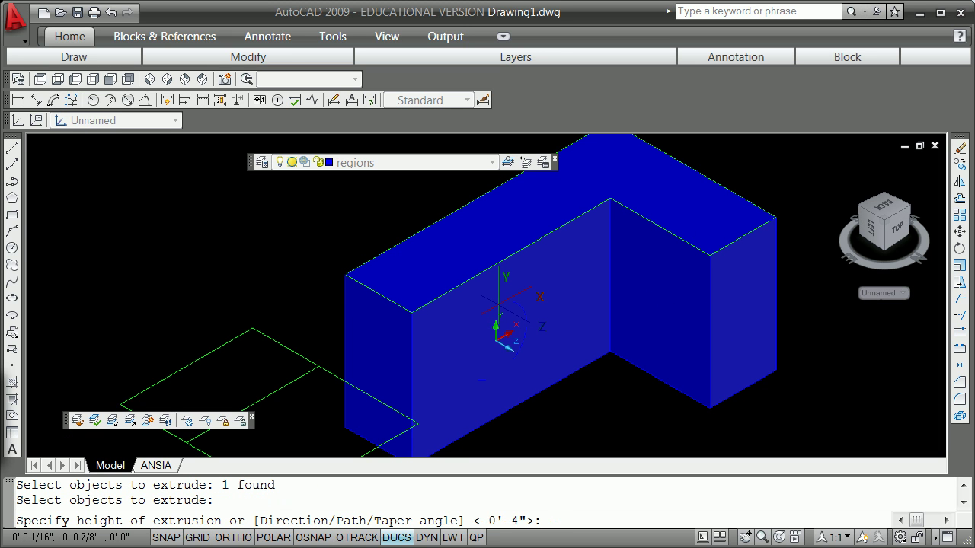
pyautogui.write('2')
pyautogui.press('Return')
# - Undo the extrusion of the circle
pyautogui.write('s')
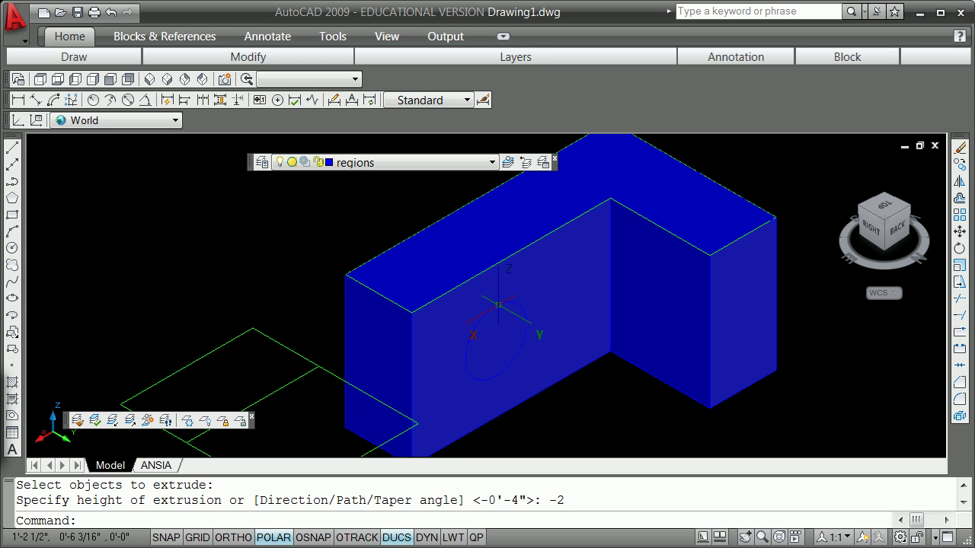
pyautogui.write('u')
pyautogui.press('Return')
# - Convert the circle on the L-block's long face into a region
pyautogui.write('region')
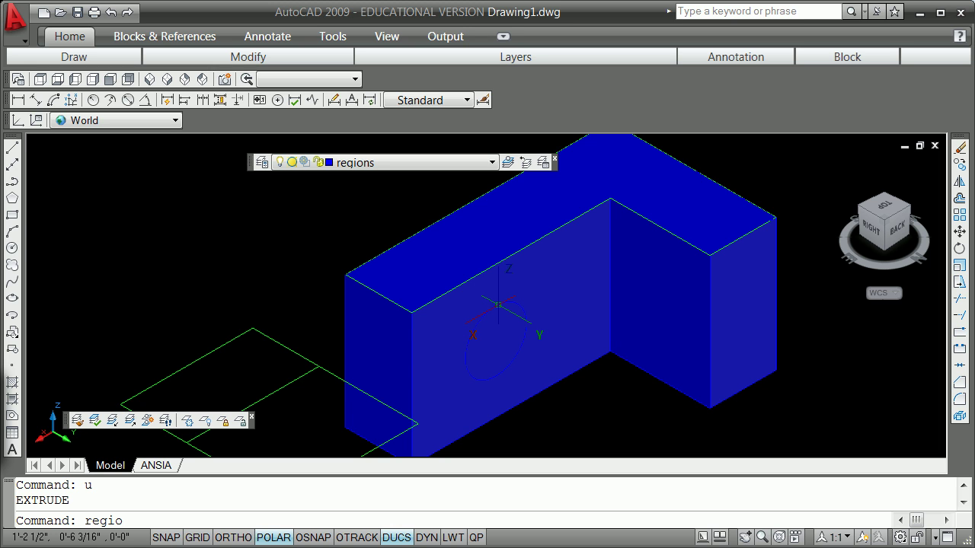